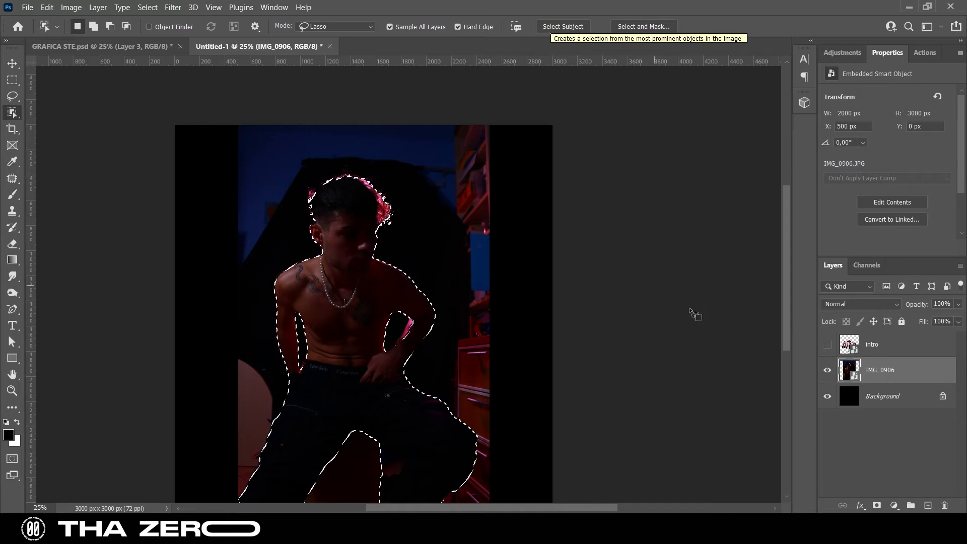
Mask the IMG_0906 photo to the selected man and scale the layer down to 78.40%, keeping its lower edge in place
left_click(877, 506)
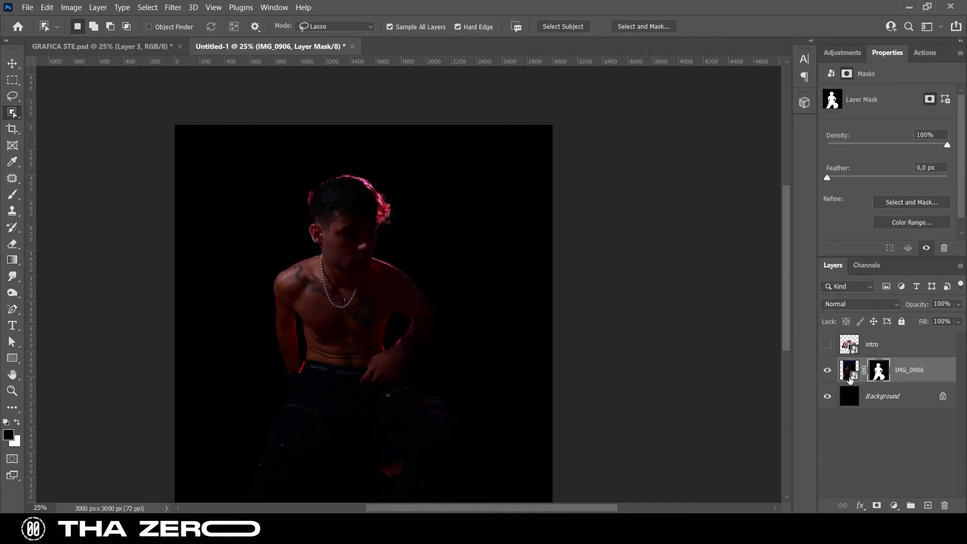
left_click(852, 371)
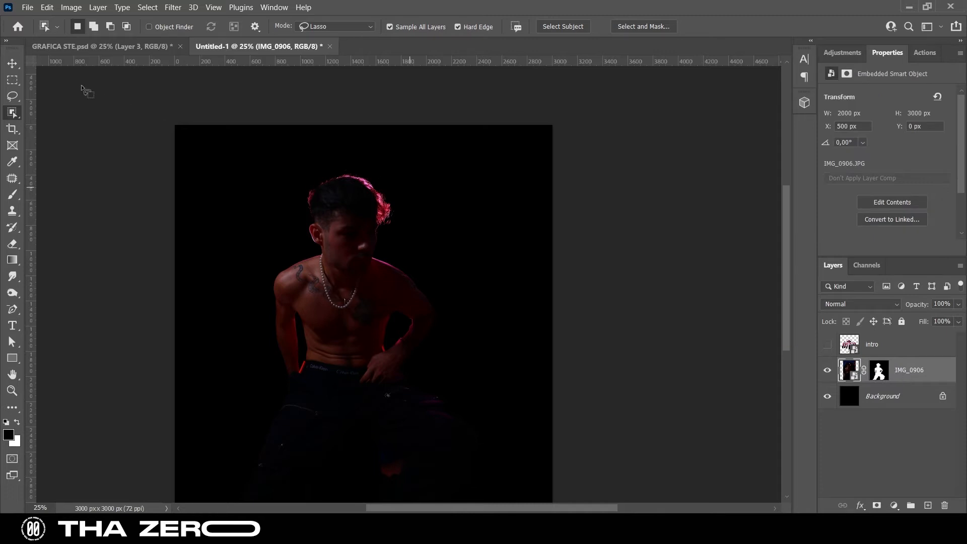
left_click(12, 63)
left_click_drag(369, 126, 364, 206)
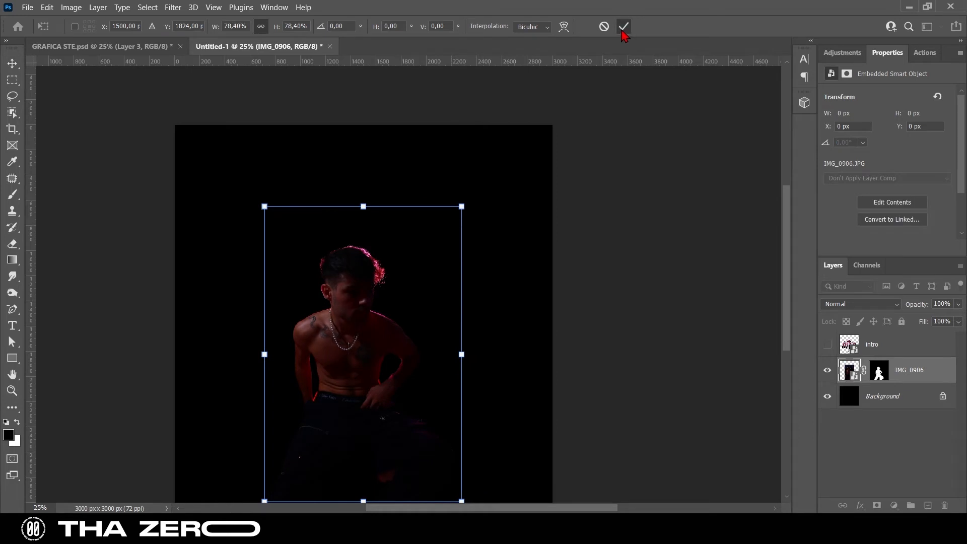
left_click(623, 27)
Show the intro title layer, move it to the upper part of the canvas at Y 151 px and center it horizontally
left_click(827, 344)
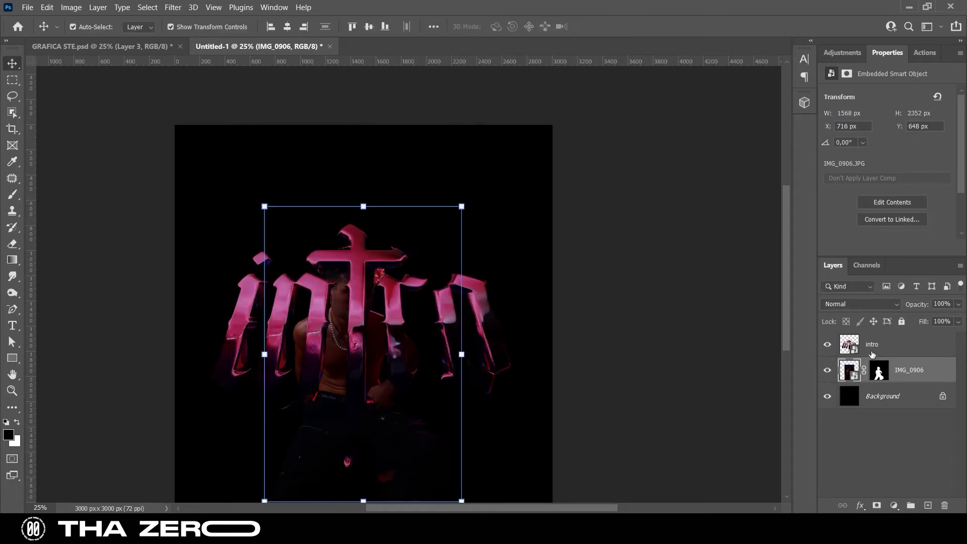
left_click(885, 353)
left_click_drag(396, 252, 399, 173)
left_click(274, 27)
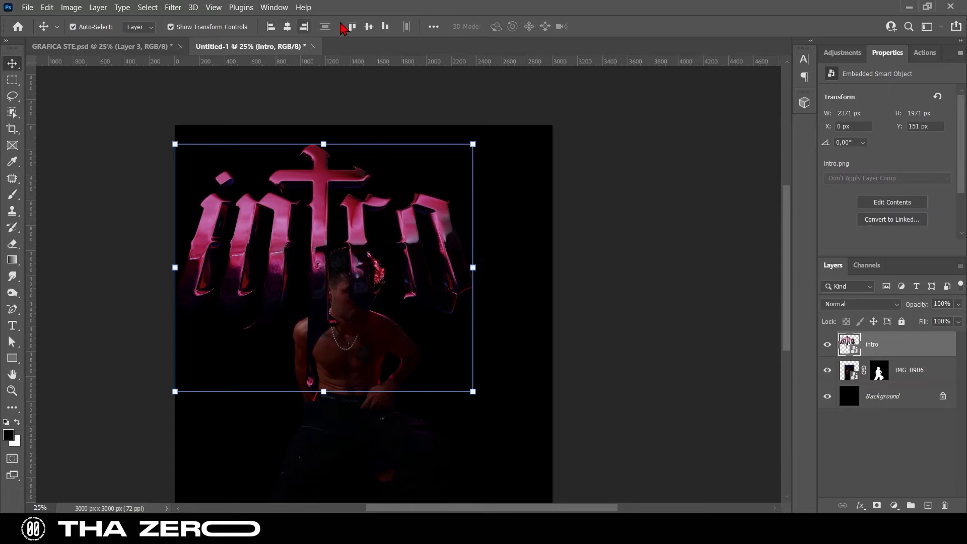
left_click(287, 26)
Place the intro layer beneath IMG_0906, then scale the photo to 90.99% and shift it slightly toward the right
left_click_drag(895, 348, 898, 379)
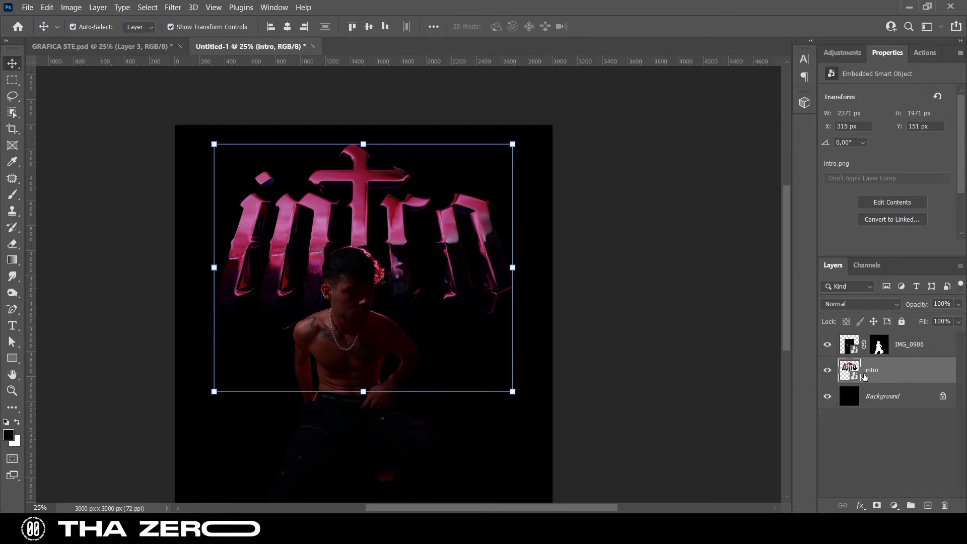
left_click(878, 347)
left_click_drag(368, 208, 367, 235)
left_click_drag(368, 325, 375, 326)
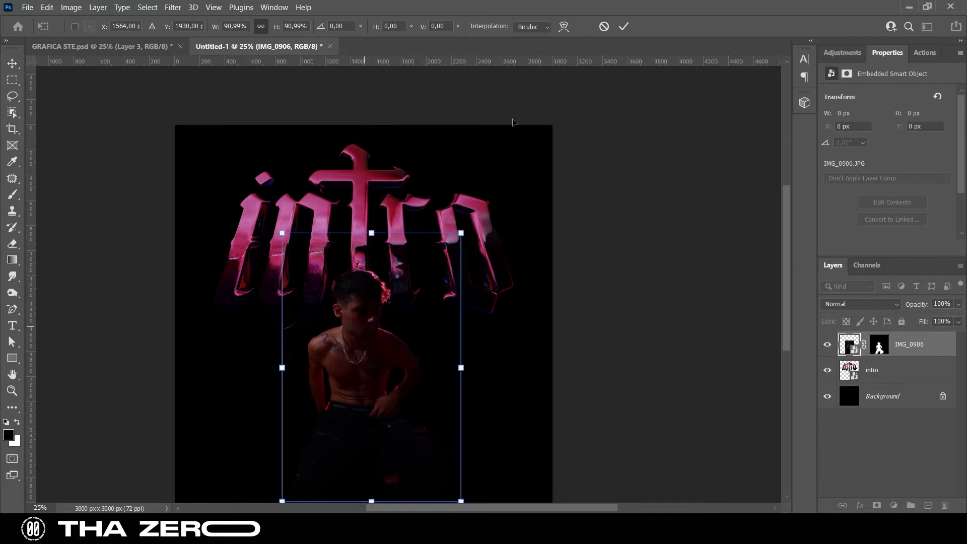
left_click(623, 27)
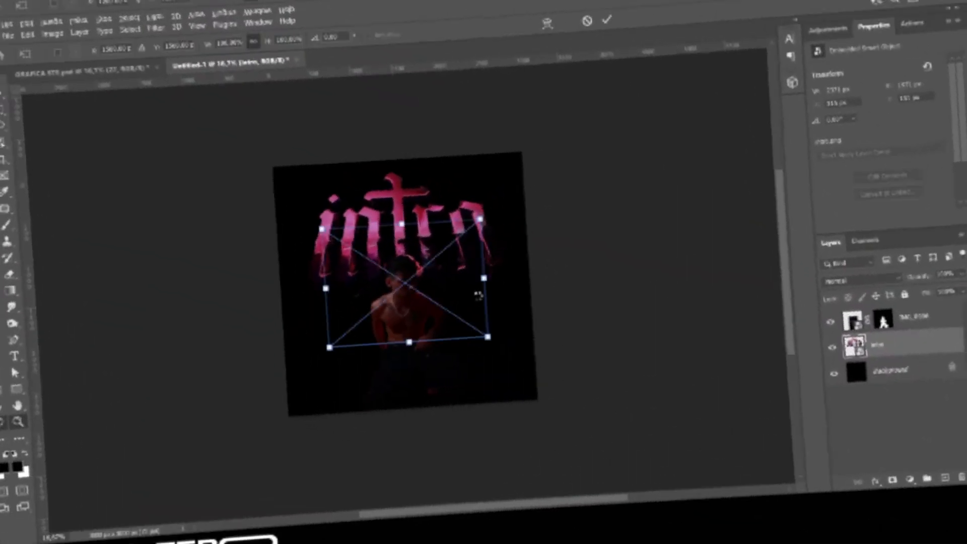
Scale the placed wall texture 22 to 214.58% so it covers the canvas, and move its layer beneath the intro layer
left_click_drag(401, 223, 397, 159)
left_click_drag(404, 338, 404, 411)
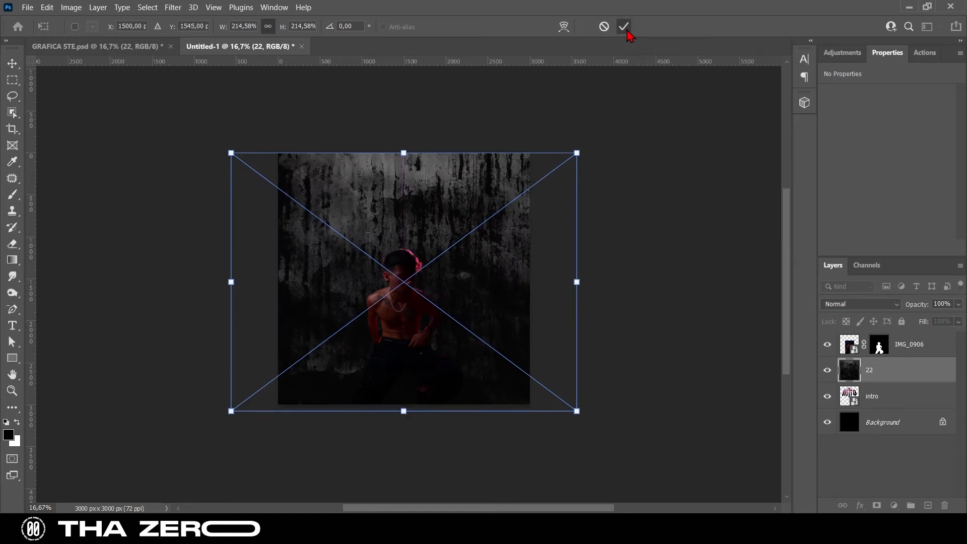
left_click_drag(898, 365, 895, 413)
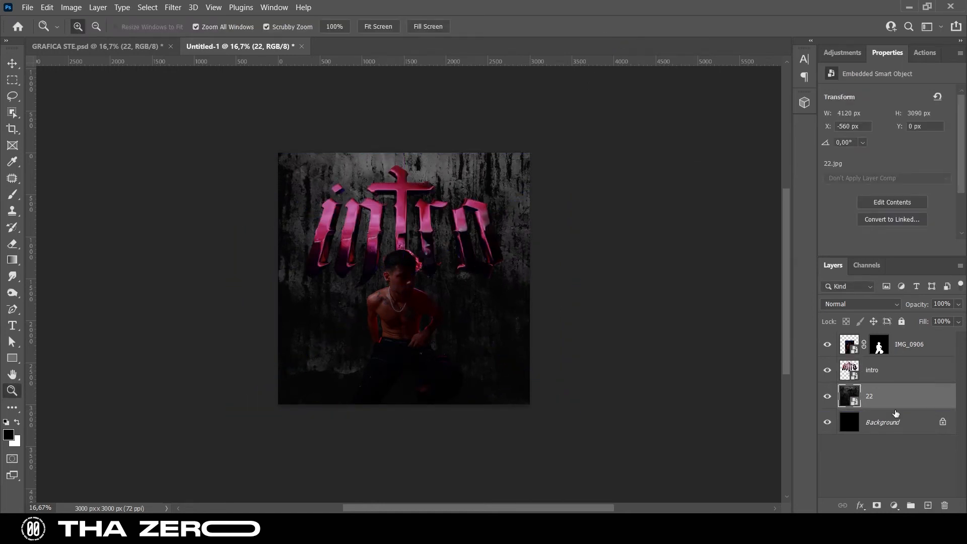
Place texture 27 from the BLACK TEXTURE folder above texture 22 and scale it to 228.33% to cover the canvas
mouse_move(639, 492)
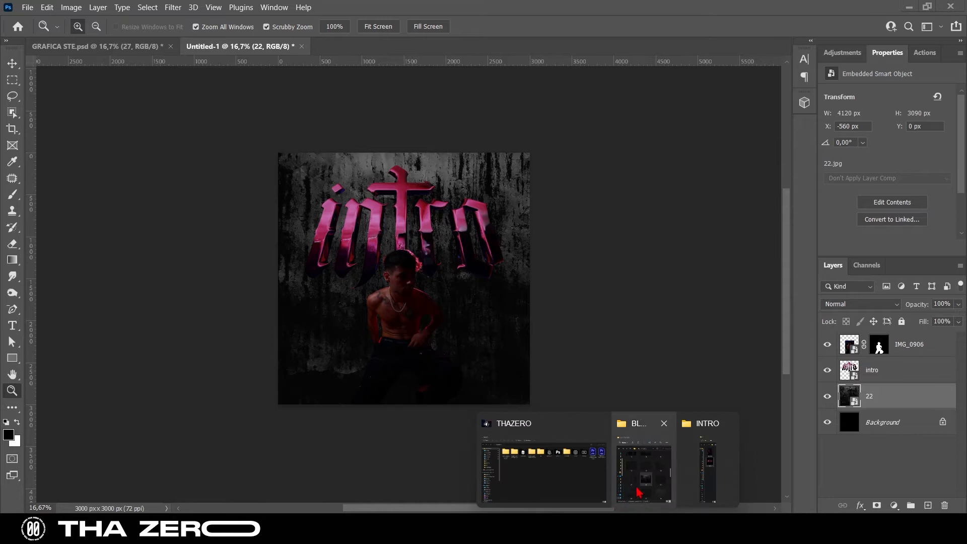
left_click(663, 480)
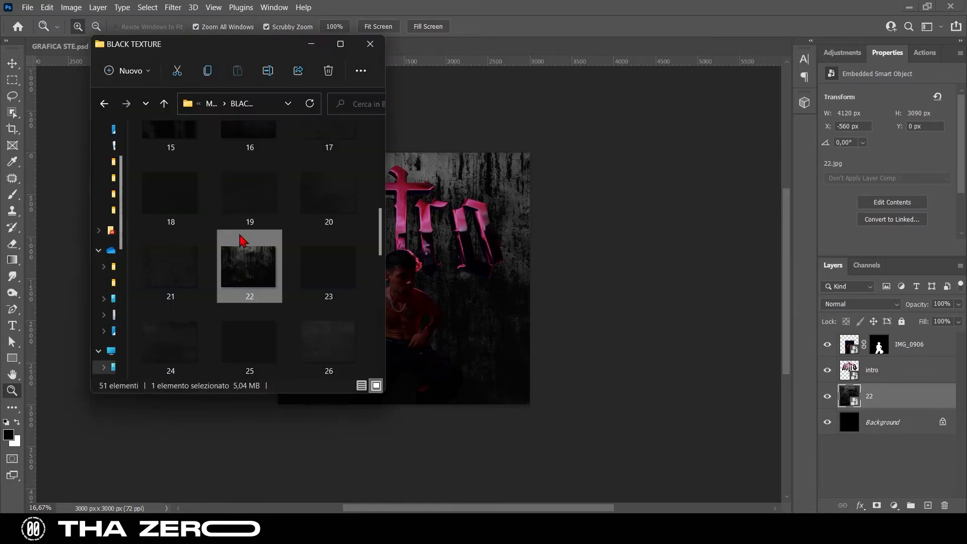
scroll(244, 252, "down", 3)
left_click_drag(157, 274, 403, 129)
left_click_drag(391, 341, 401, 377)
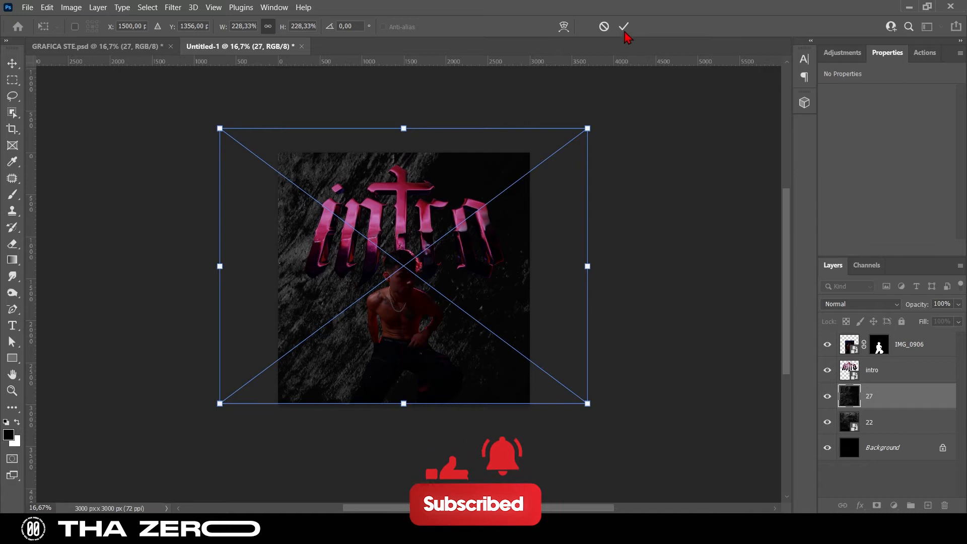
left_click(624, 27)
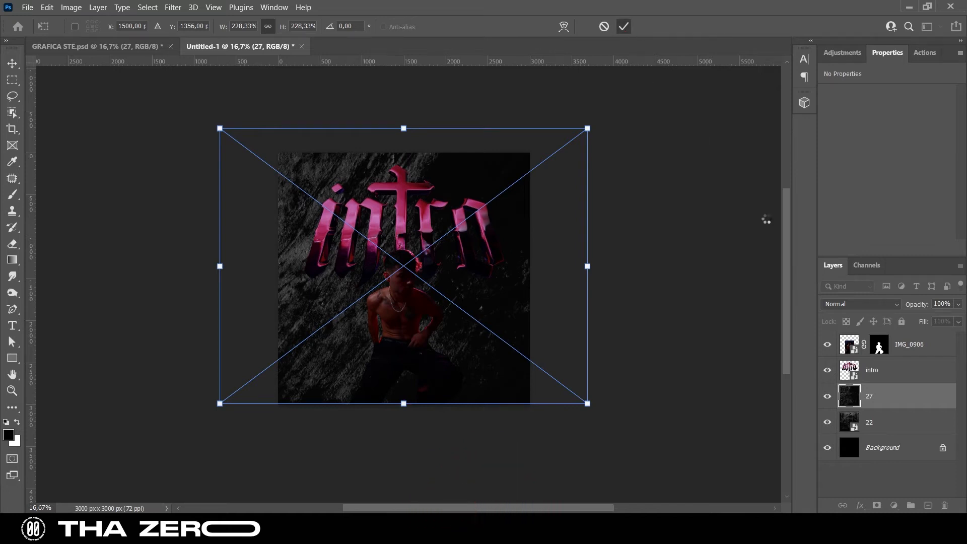
Set texture 27's blend mode to Difference and group it with texture 22
left_click(862, 304)
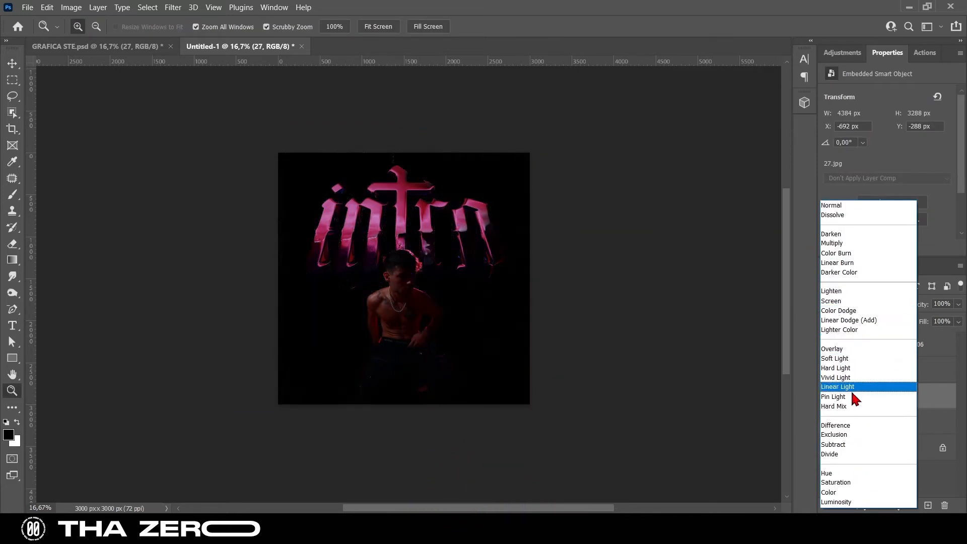
left_click(850, 427)
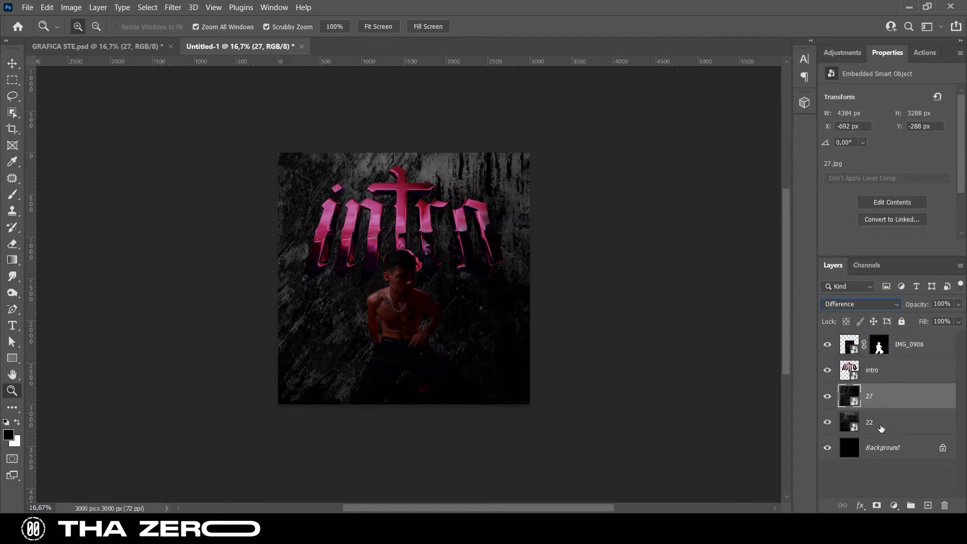
left_click(882, 429, "shift")
left_click(911, 506)
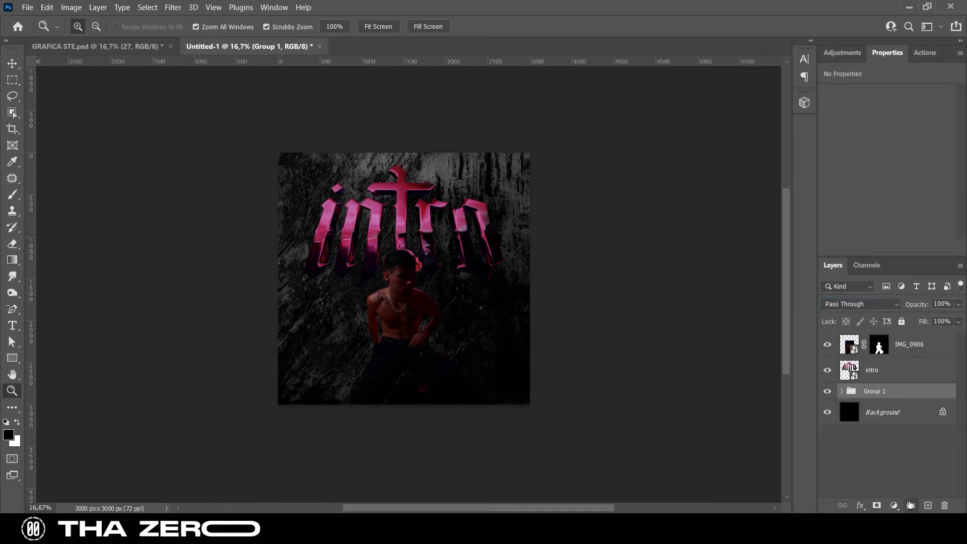
Add a Color Balance adjustment above the texture group with midtones at red +50, magenta -47 and slightly toward yellow
left_click(841, 53)
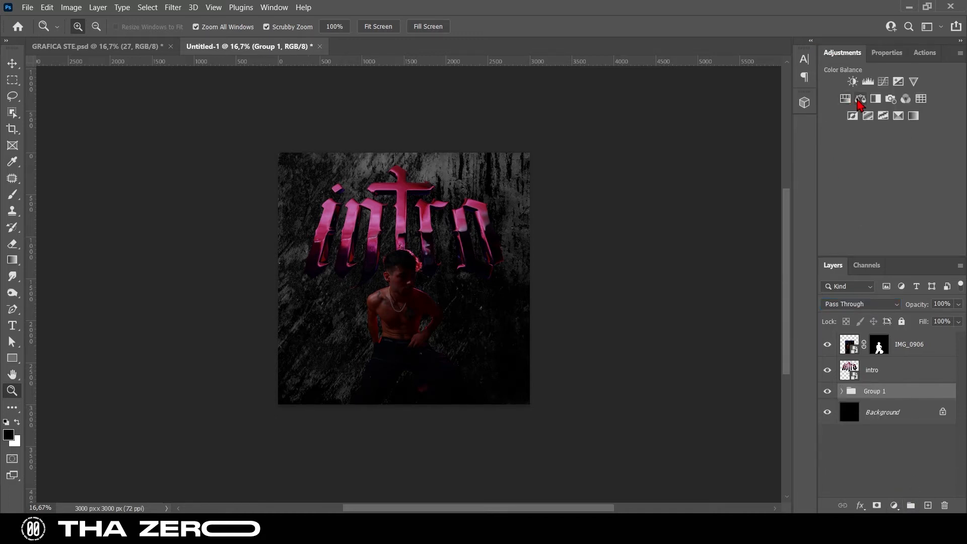
left_click(859, 102)
left_click_drag(871, 143, 889, 123)
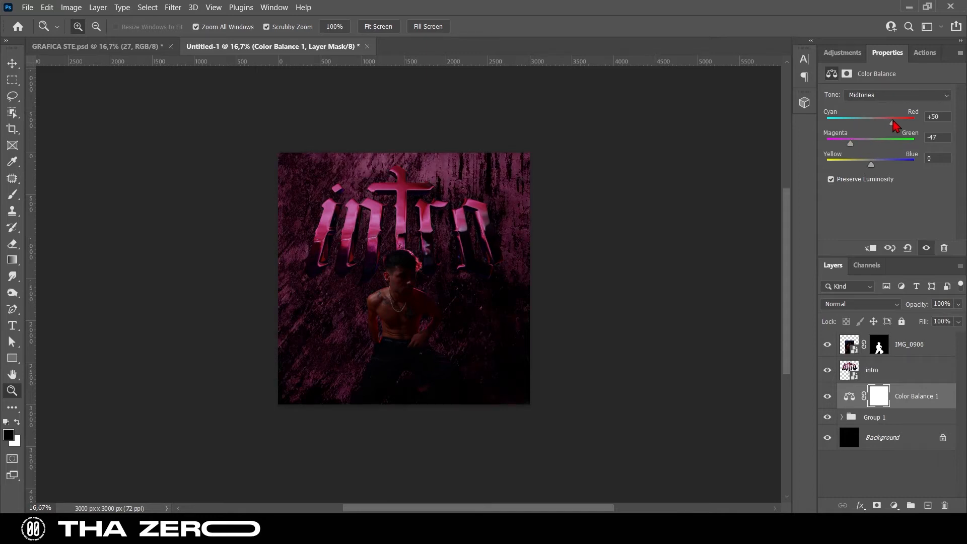
mouse_move(873, 166)
left_mouse_down()
mouse_move(852, 166)
mouse_move(900, 166)
mouse_move(865, 166)
left_mouse_up()
Move texture 27 inside the group to the left, to X -914 px
left_click(842, 417)
left_click(876, 438)
key("v")
left_click_drag(440, 337, 416, 343)
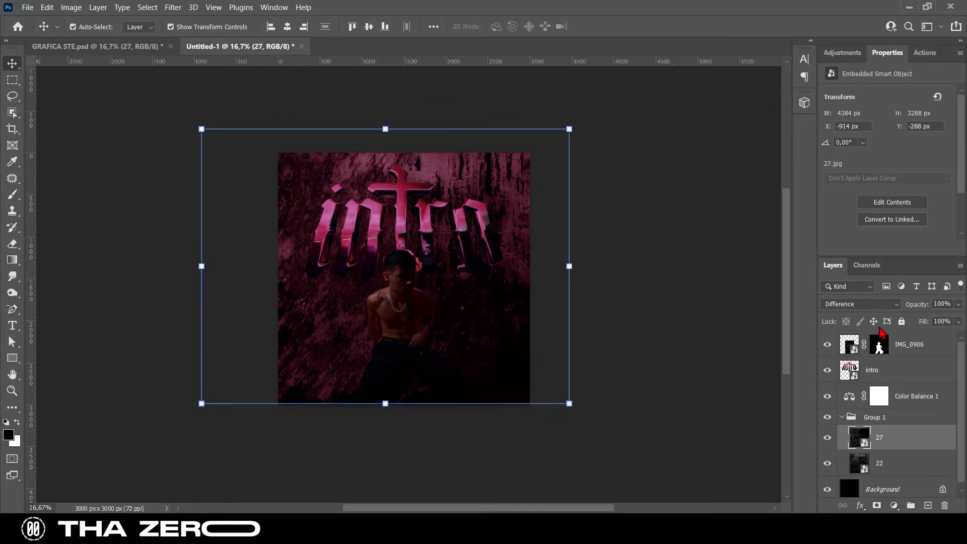
Try Lighter Color on texture 27, settle on the Subtract blend mode and collapse the texture group
left_click(879, 305)
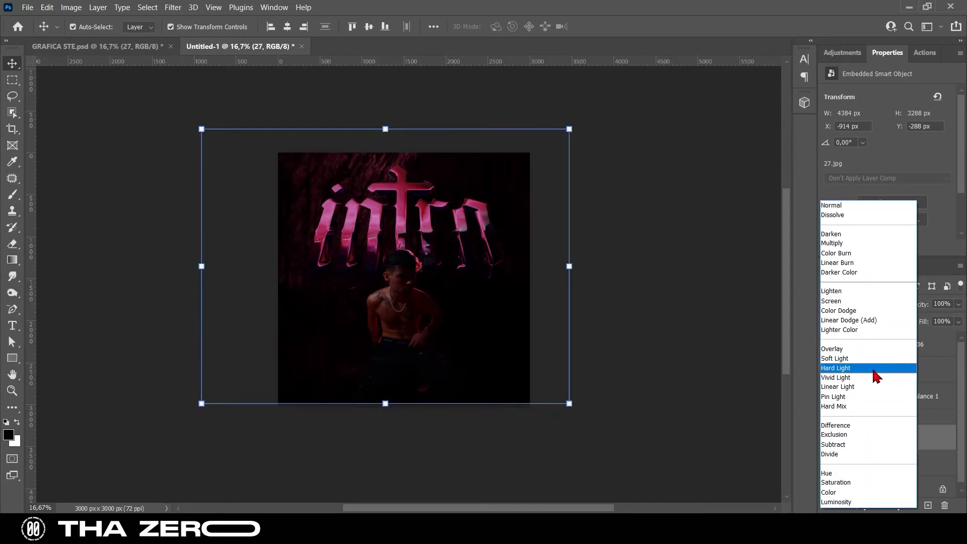
left_click(879, 330)
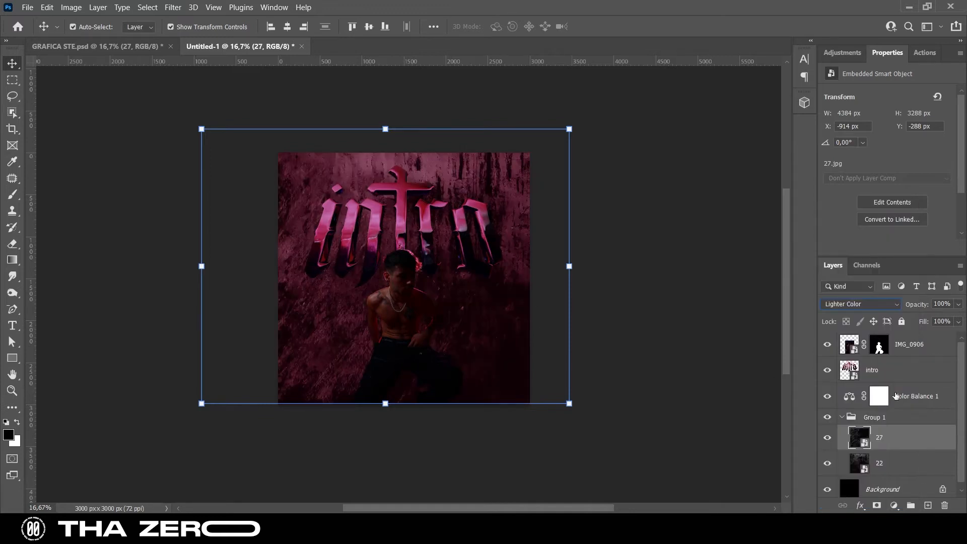
left_click(864, 307)
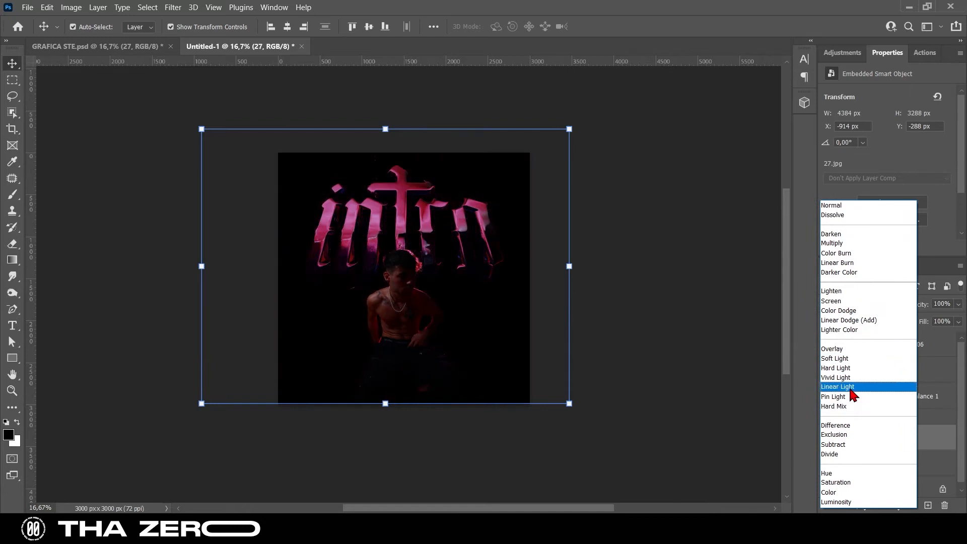
left_click(859, 445)
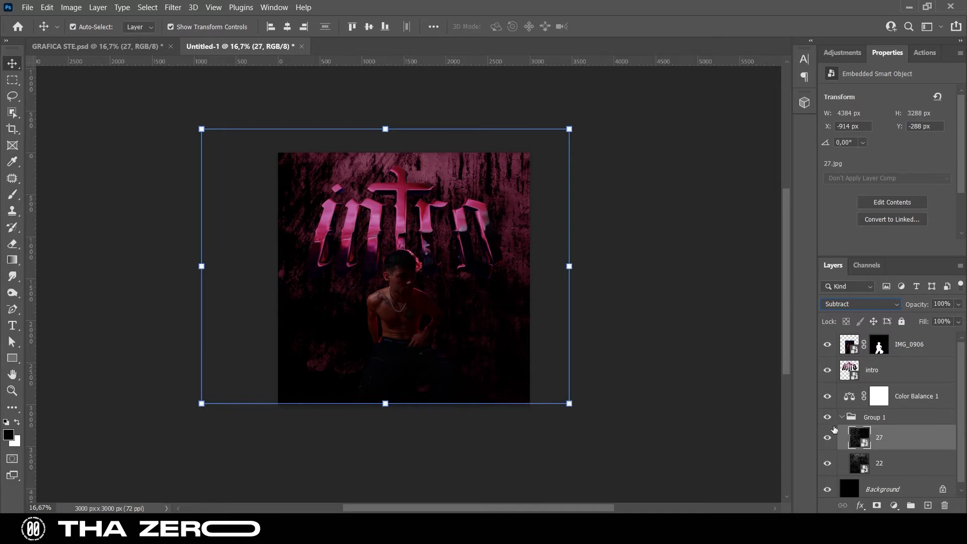
left_click(850, 417)
left_click(842, 417)
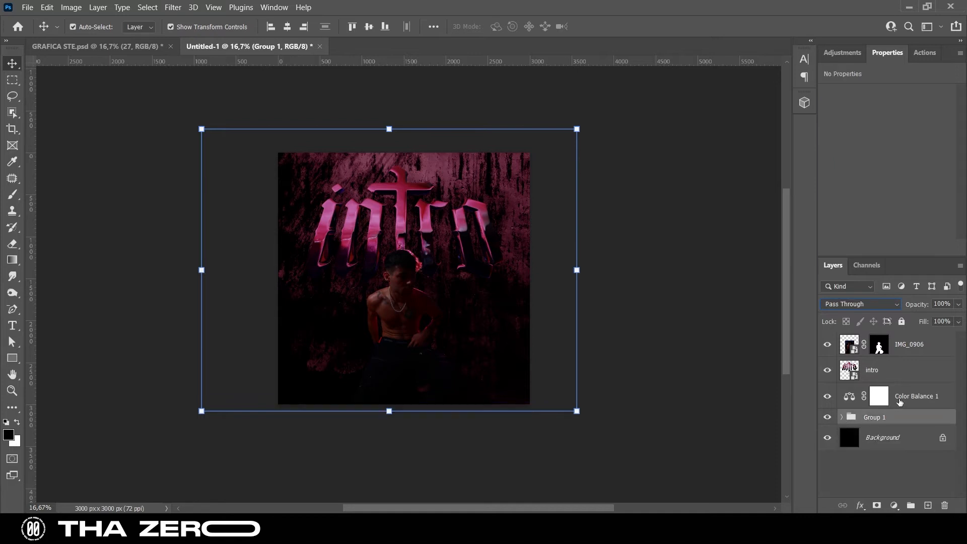
Add a Brightness/Contrast adjustment above the Color Balance layer with brightness -59 and contrast 70
left_click(898, 403)
left_click(842, 53)
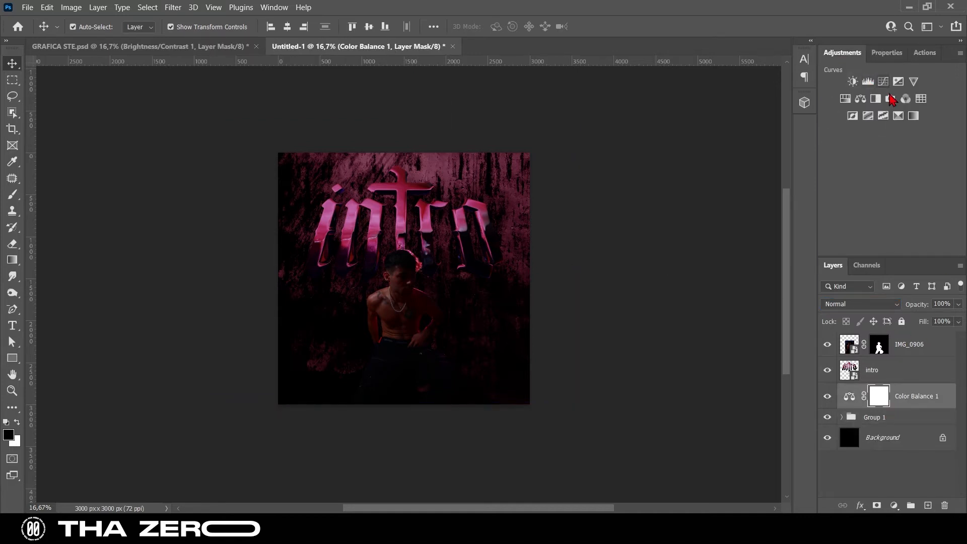
left_click(852, 82)
left_click_drag(888, 133, 867, 138)
mouse_move(935, 160)
left_mouse_down()
mouse_move(944, 153)
mouse_move(907, 158)
mouse_move(941, 153)
mouse_move(929, 155)
left_mouse_up()
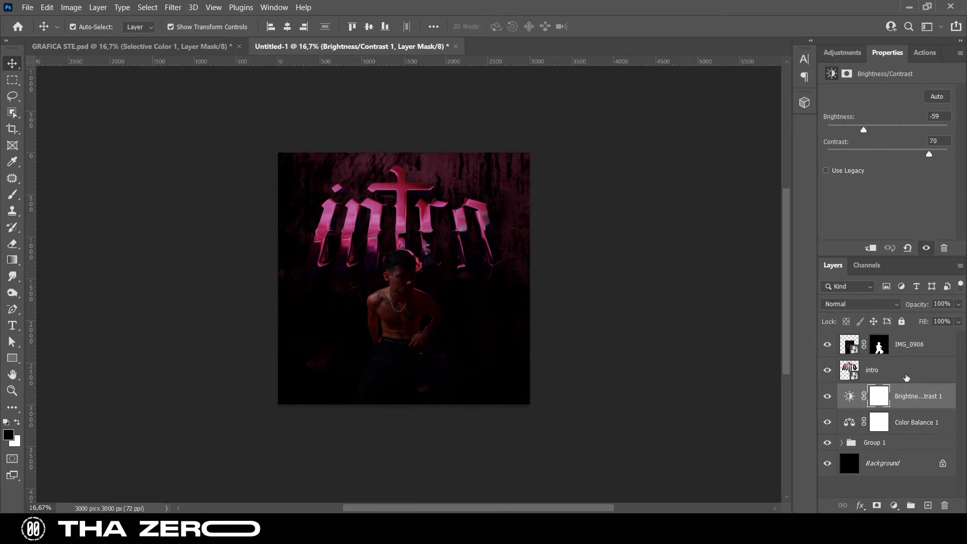
Create a ff0000 red Solid Color fill masked to the intro lettering's outline and place it beneath the intro layer
left_click(906, 376)
scroll(457, 238, "down", 1)
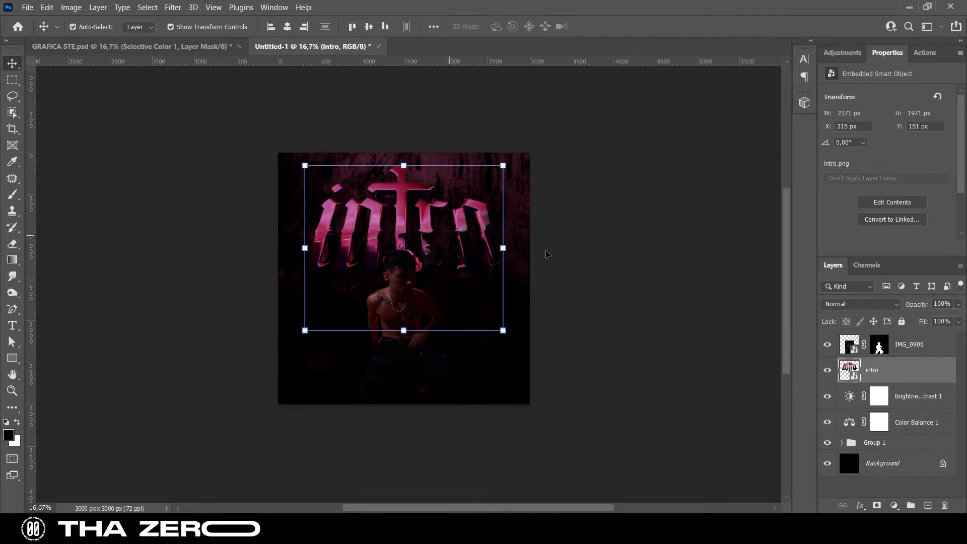
left_click(847, 368, "ctrl")
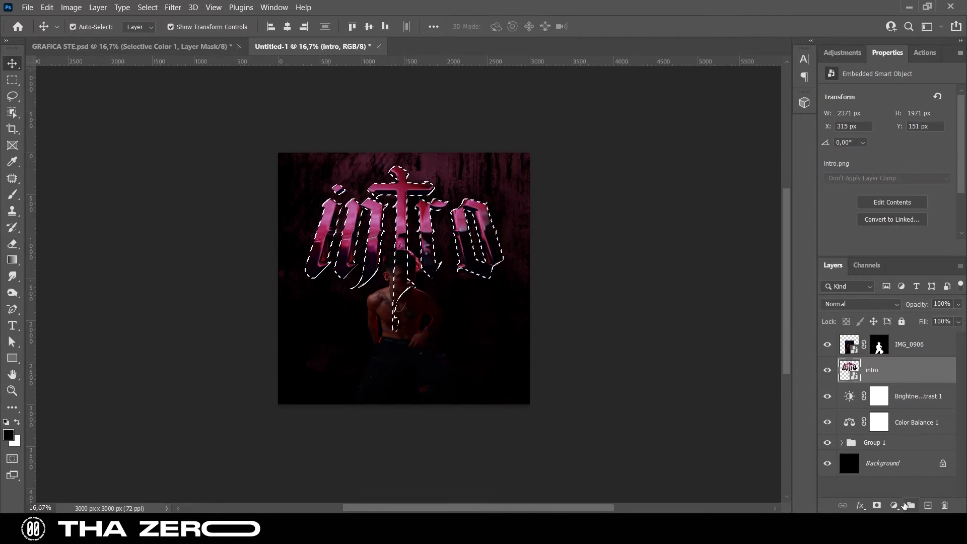
left_click(894, 505)
left_click(891, 285)
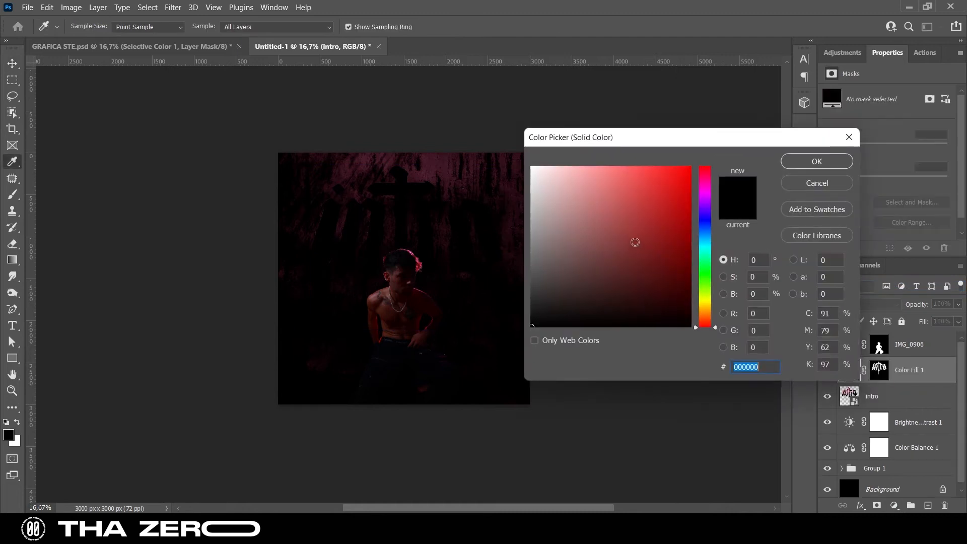
type("ff0000")
left_click(803, 162)
key("v")
left_click_drag(912, 373, 918, 407)
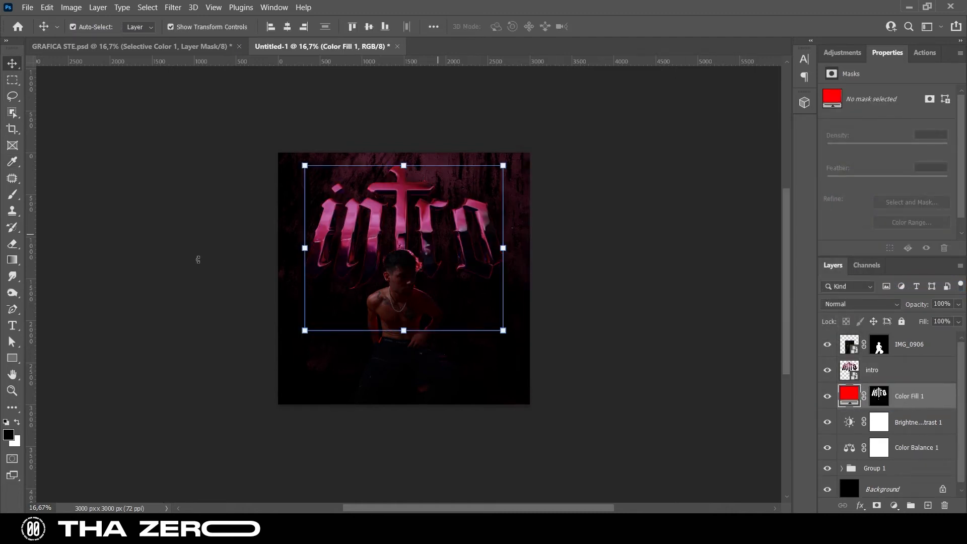
Paint black on the Color Fill 1 mask with an 1811 px soft round brush to hide the upper part of the red lettering outline
left_click(13, 194)
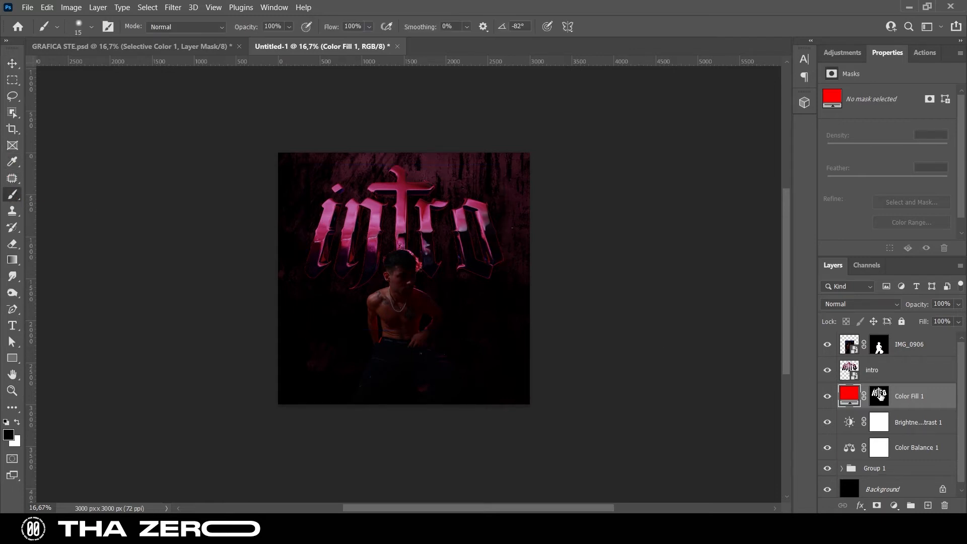
left_click(880, 396)
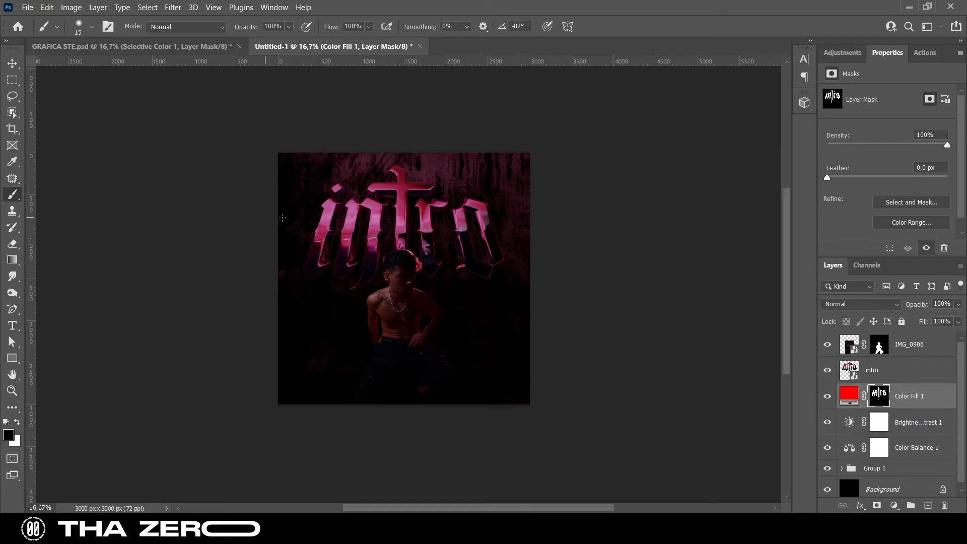
right_click(317, 223)
left_click(431, 253)
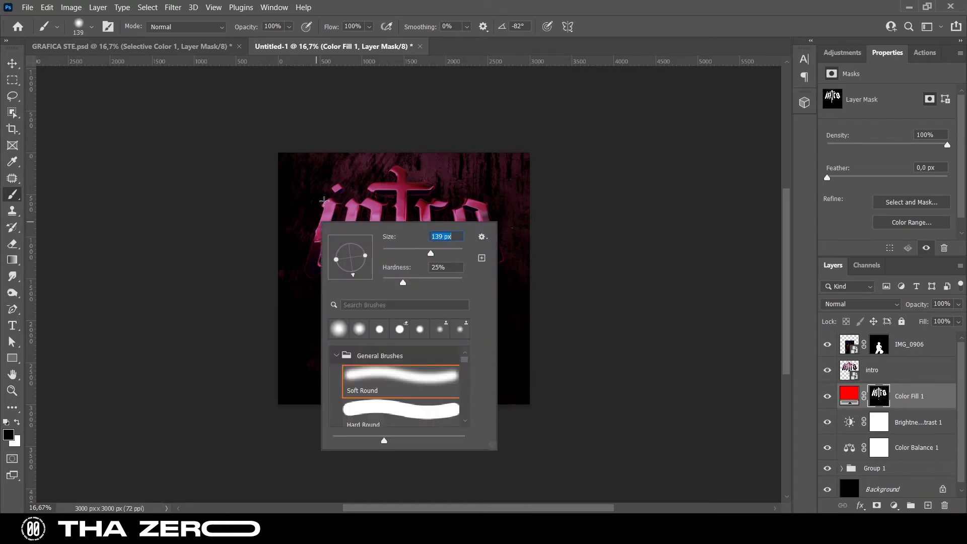
left_click(458, 253)
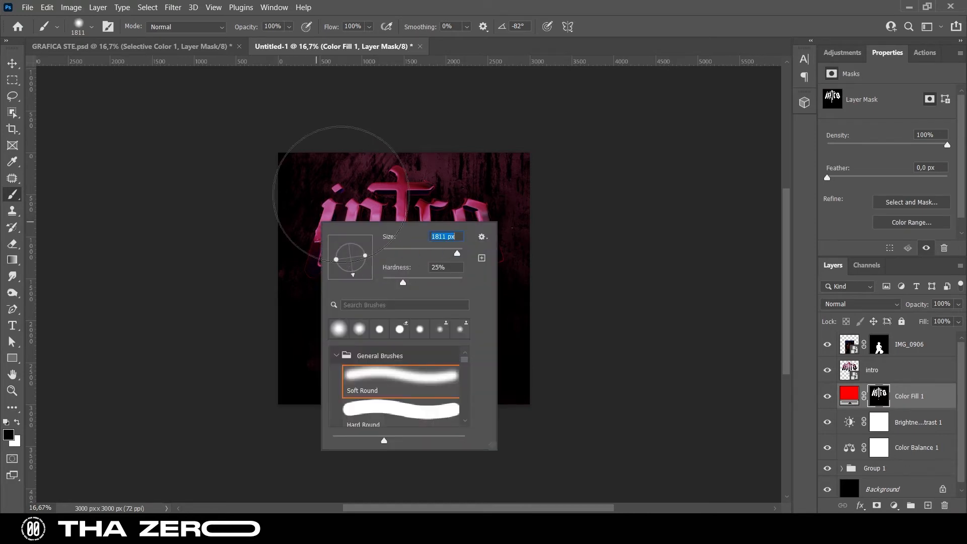
left_click(336, 173)
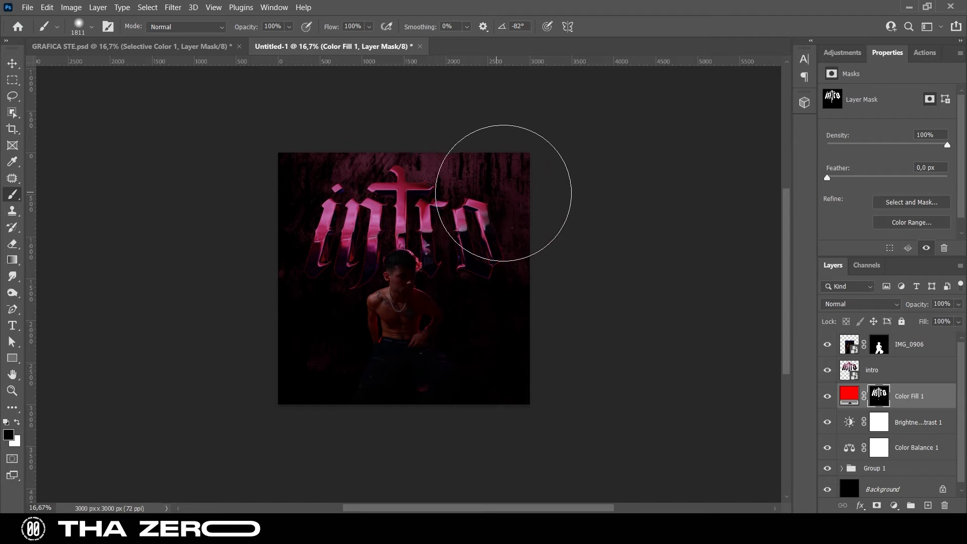
mouse_move(402, 179)
left_mouse_down()
mouse_move(299, 189)
mouse_move(255, 206)
mouse_move(364, 180)
mouse_move(403, 189)
left_mouse_up()
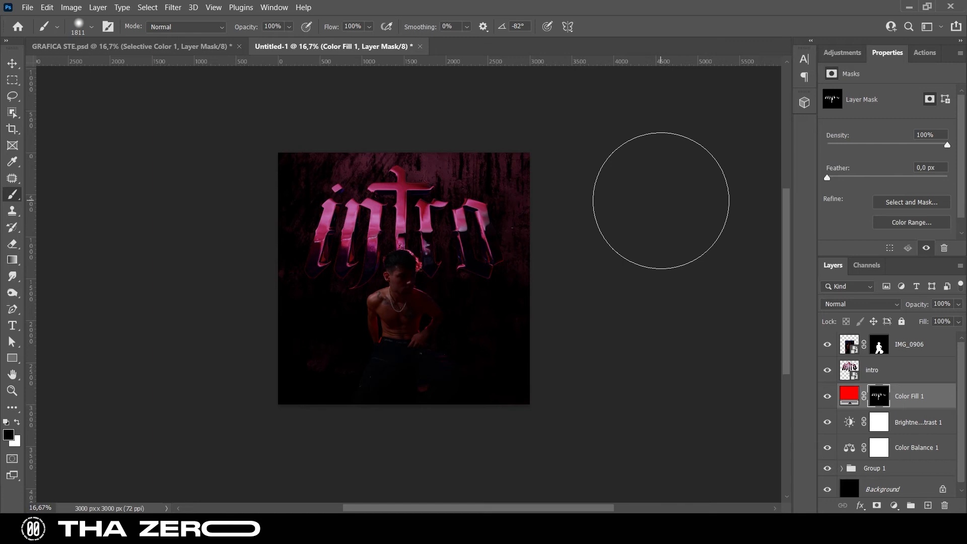
Add a Color Balance adjustment clipped to the intro layer with midtones at red +34 and green +24, and fine-tune the yellow-blue balance
key("z")
left_click(403, 249)
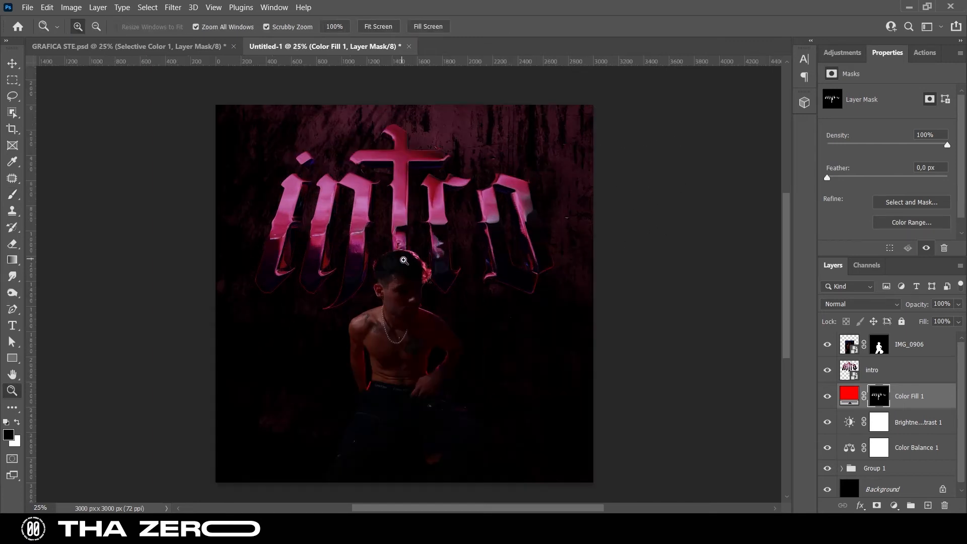
left_click(920, 381)
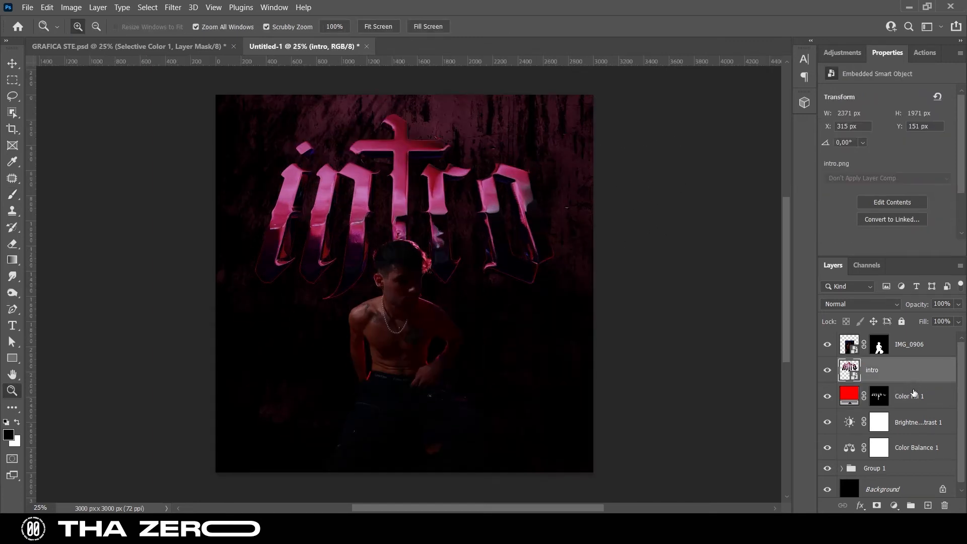
left_click(842, 52)
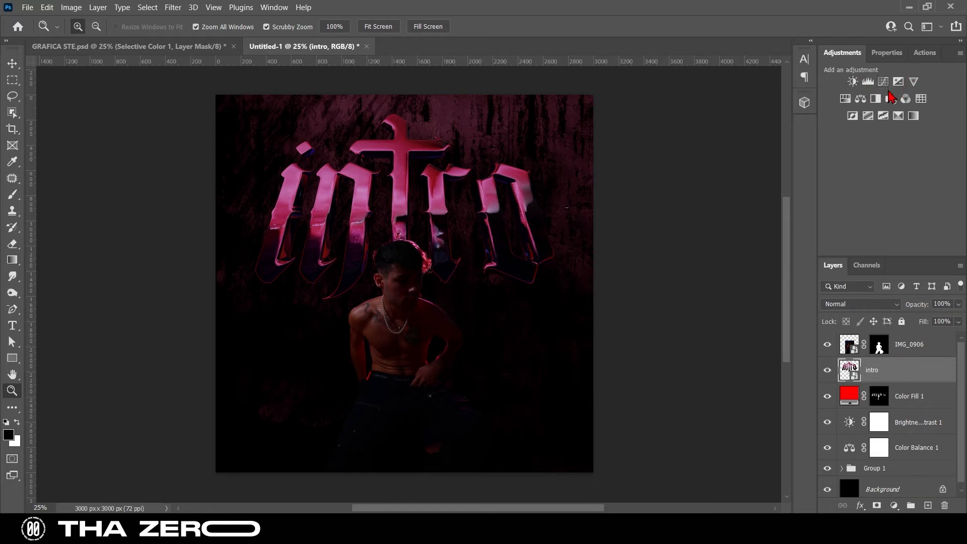
left_click(862, 99)
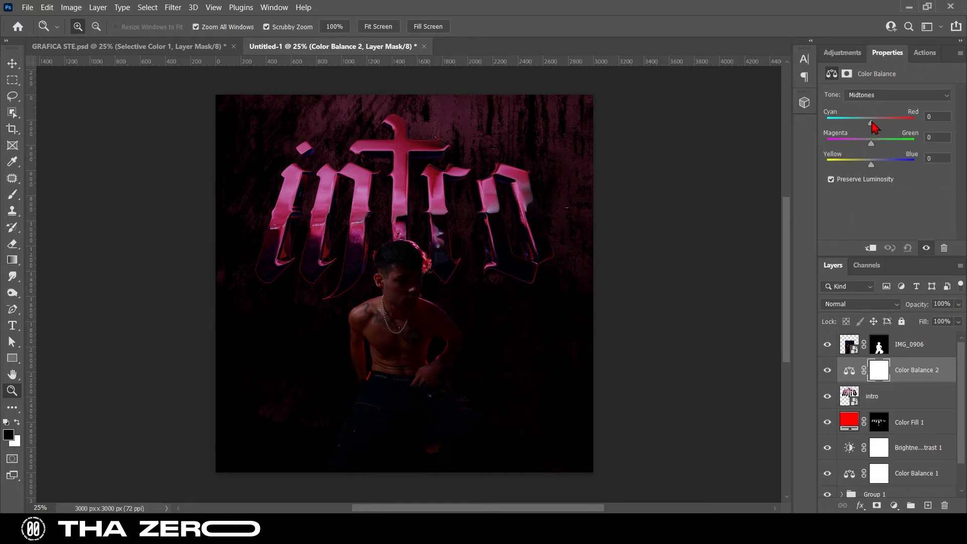
left_click_drag(871, 122, 876, 122)
right_click(922, 378)
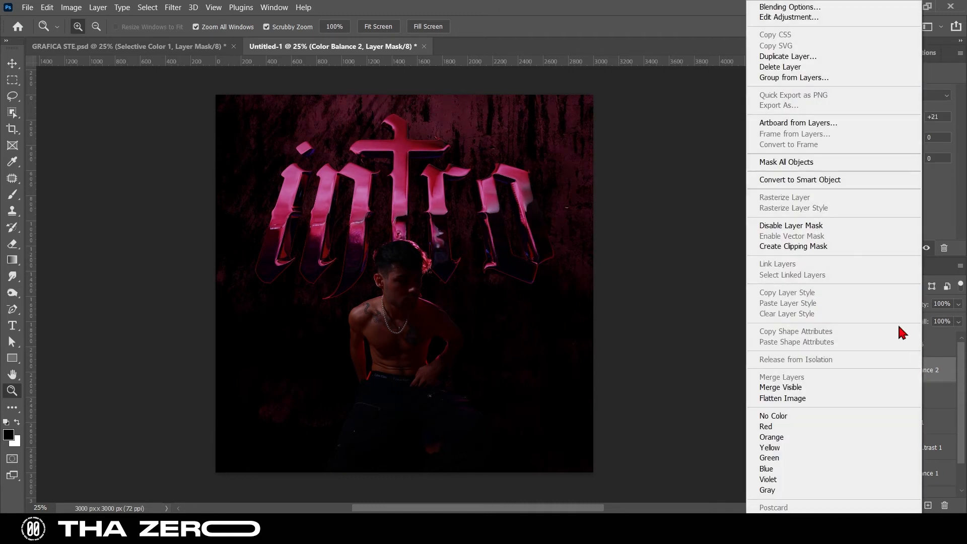
left_click(824, 246)
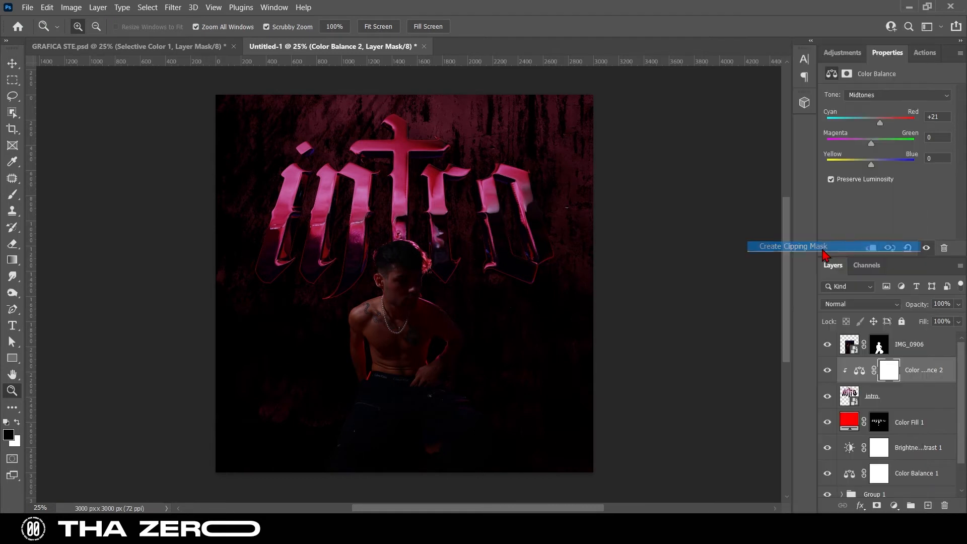
left_click_drag(871, 146, 893, 126)
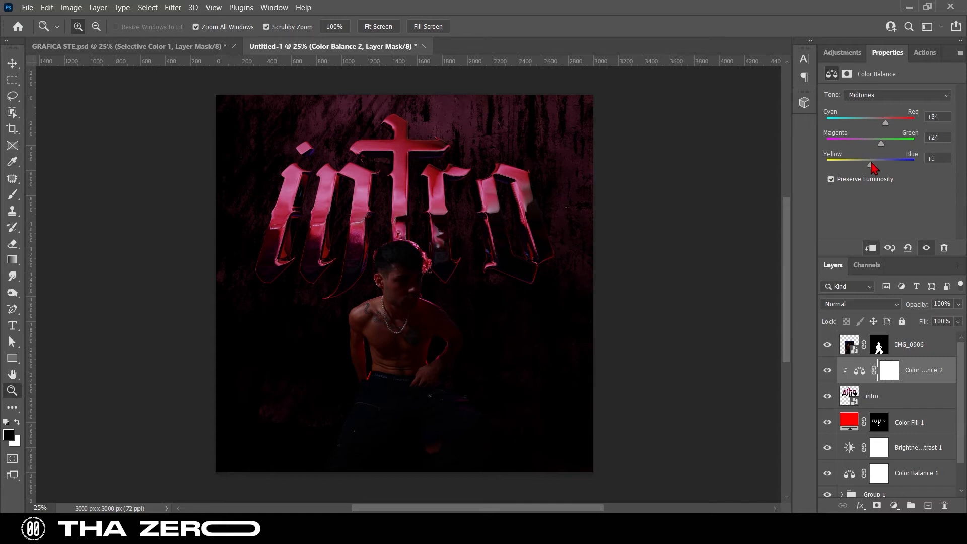
mouse_move(881, 166)
left_mouse_down()
mouse_move(854, 168)
mouse_move(891, 168)
left_mouse_up()
Lower the opacity of the Color Fill 1 layer to 11%
left_click(905, 401)
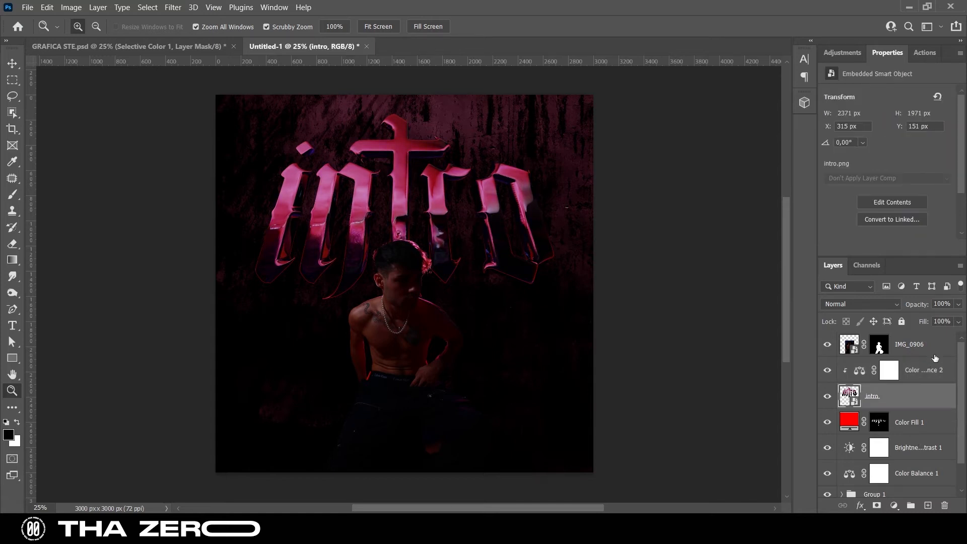
left_click(919, 426)
left_click(958, 304)
left_click_drag(951, 318, 908, 326)
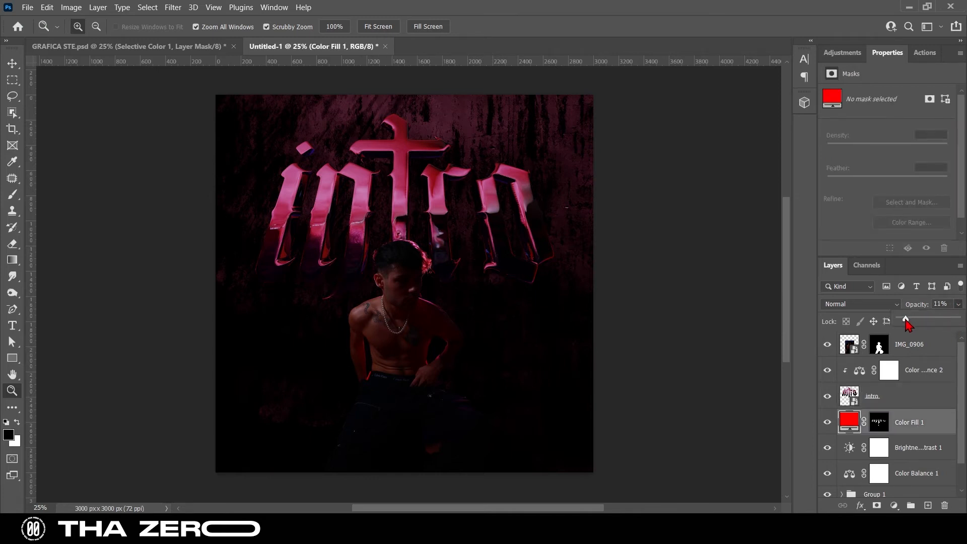
scroll(483, 348, "down", 1)
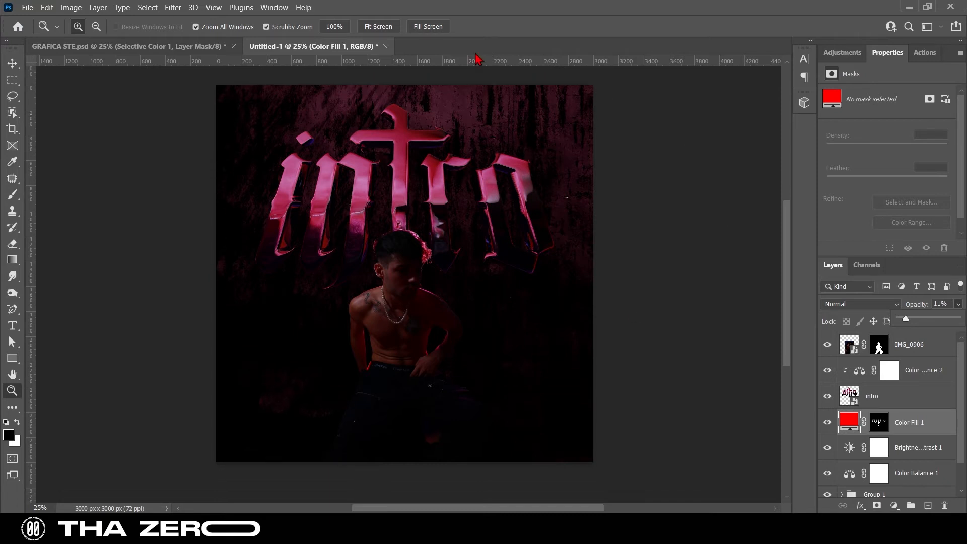
Group all layers from the clipped Color Balance 2 down to Group 1 and name the new group INTRO
left_click(919, 364)
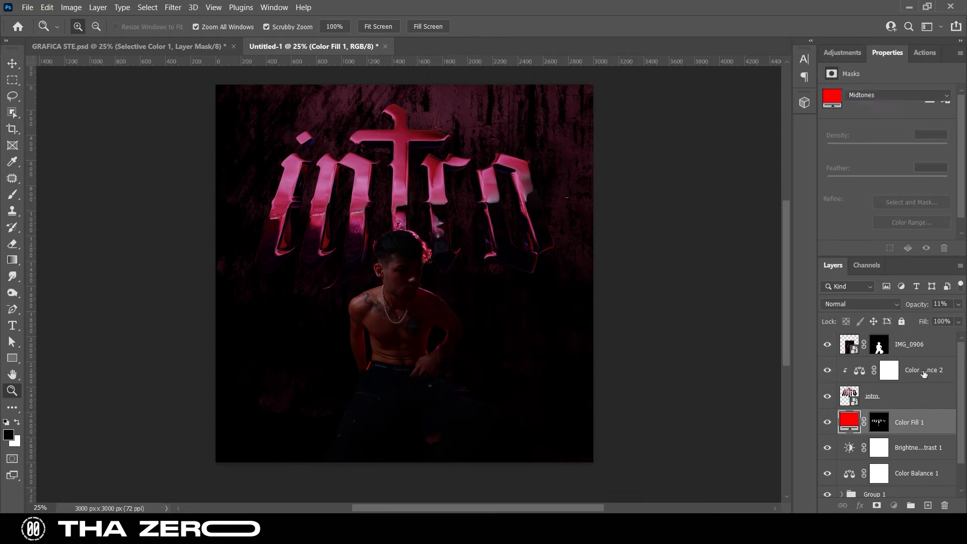
left_click(919, 364)
scroll(914, 464, "down", 1)
left_click(910, 472, "shift")
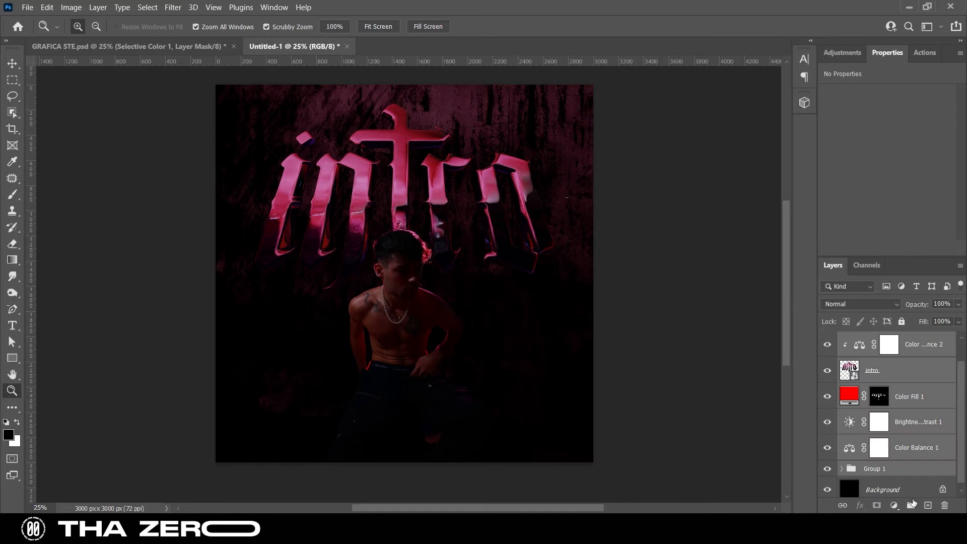
left_click(911, 506)
double_click(872, 366)
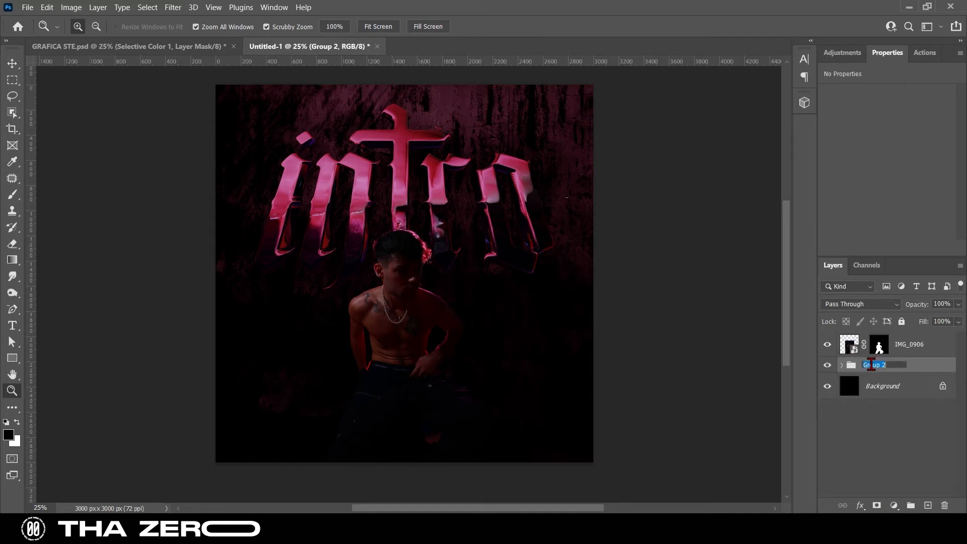
type("INTR")
Add a Curves adjustment above the IMG_0906 portrait layer and clip it to that layer
left_click(904, 348)
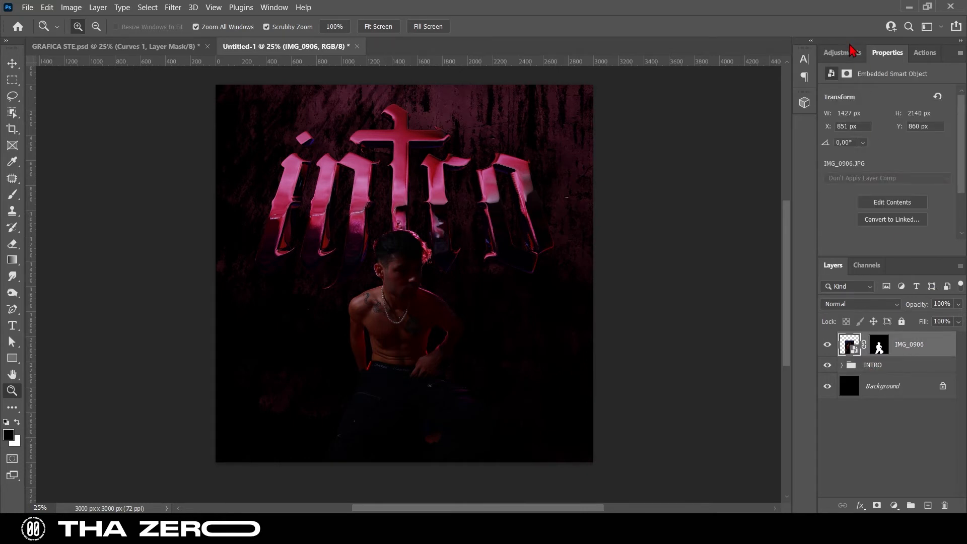
left_click(854, 52)
left_click(883, 82)
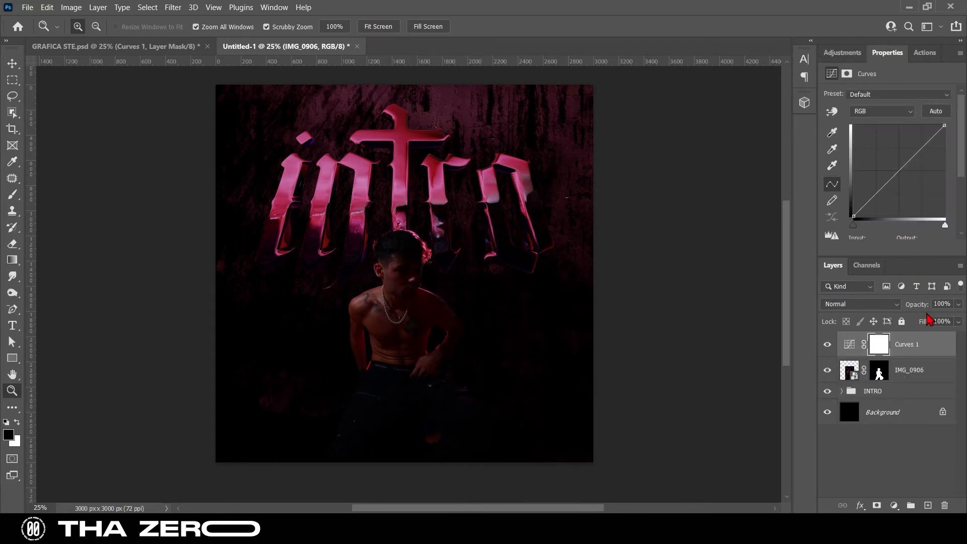
right_click(939, 359)
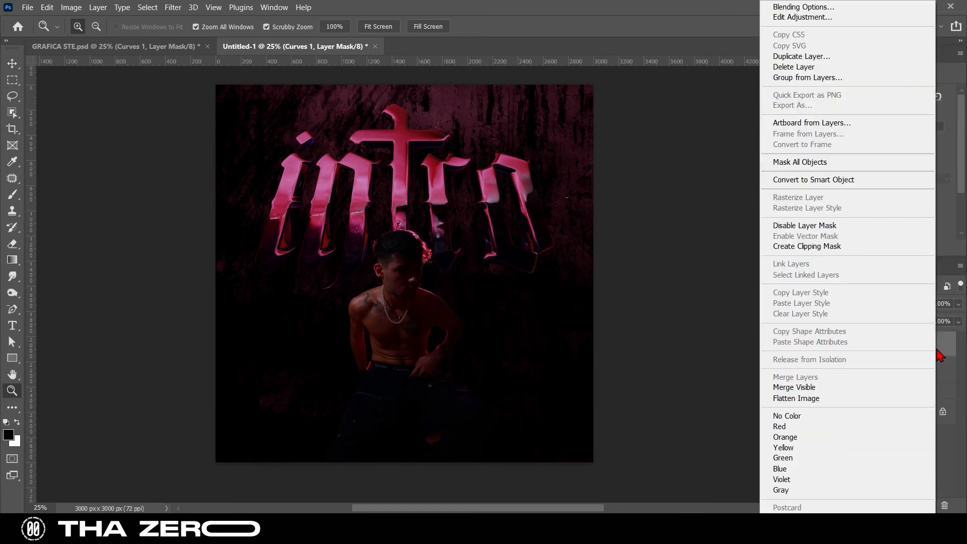
left_click(862, 246)
Shape the portrait's RGB curve with three points, keeping shadows and midtones near the diagonal and lifting the highlights slightly
left_click_drag(878, 192, 876, 188)
left_click_drag(896, 167, 899, 170)
left_click(924, 147)
left_click_drag(901, 168, 879, 191)
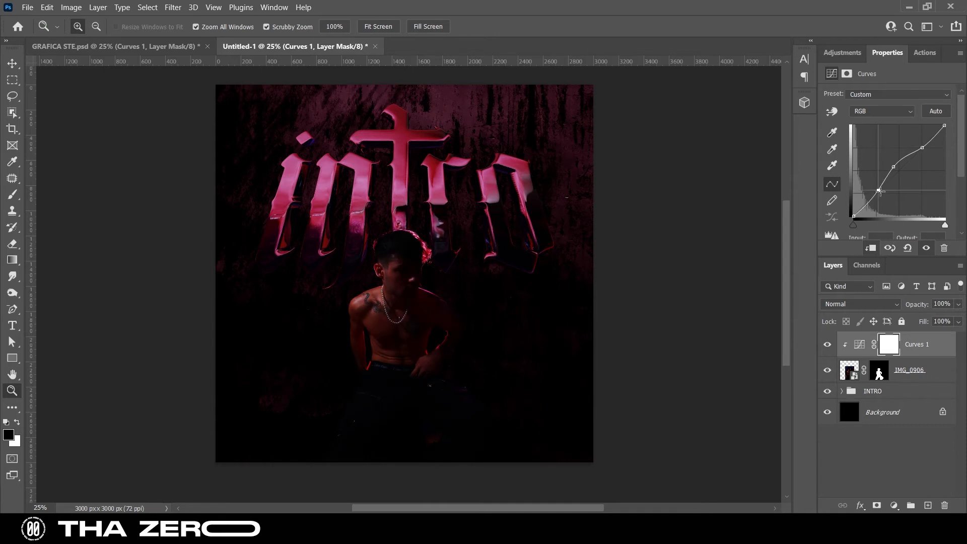
left_click_drag(922, 148, 919, 144)
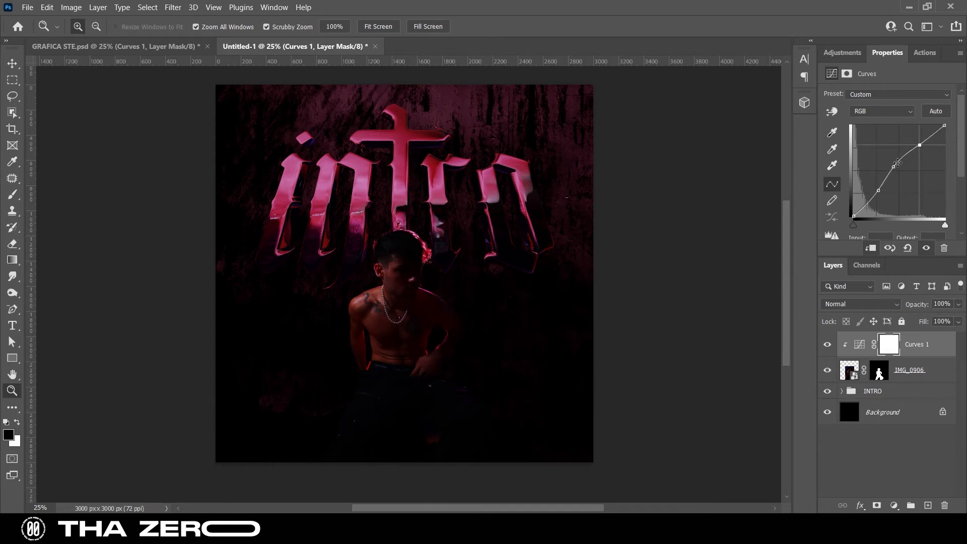
left_click_drag(881, 188, 898, 167)
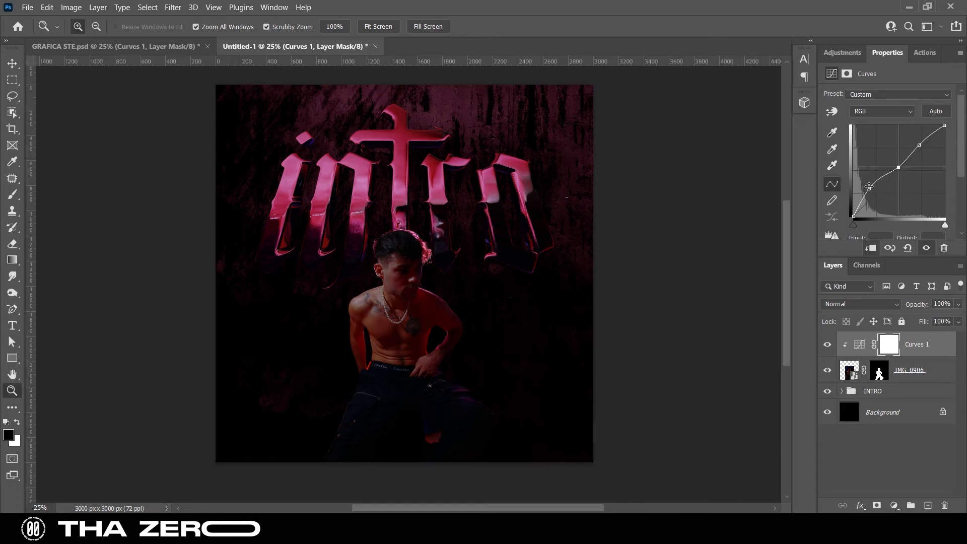
left_click_drag(870, 188, 900, 168)
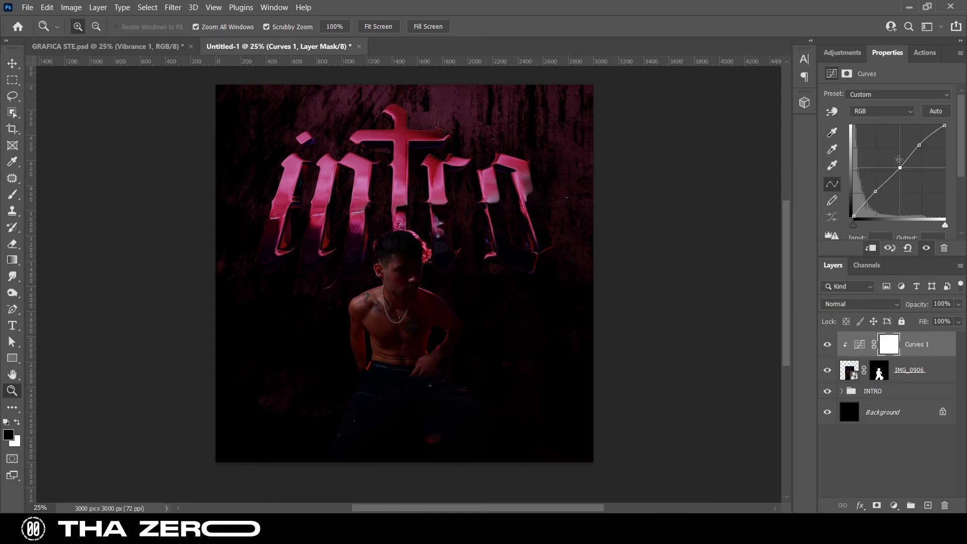
Add a Vibrance adjustment clipped to the portrait with vibrance -4 and saturation -31
left_click(854, 54)
left_click(913, 79)
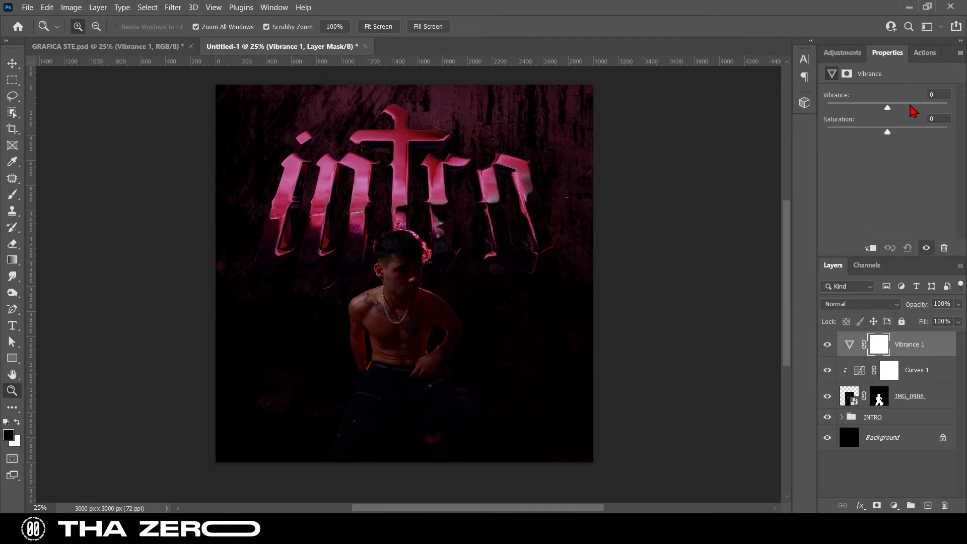
right_click(925, 337)
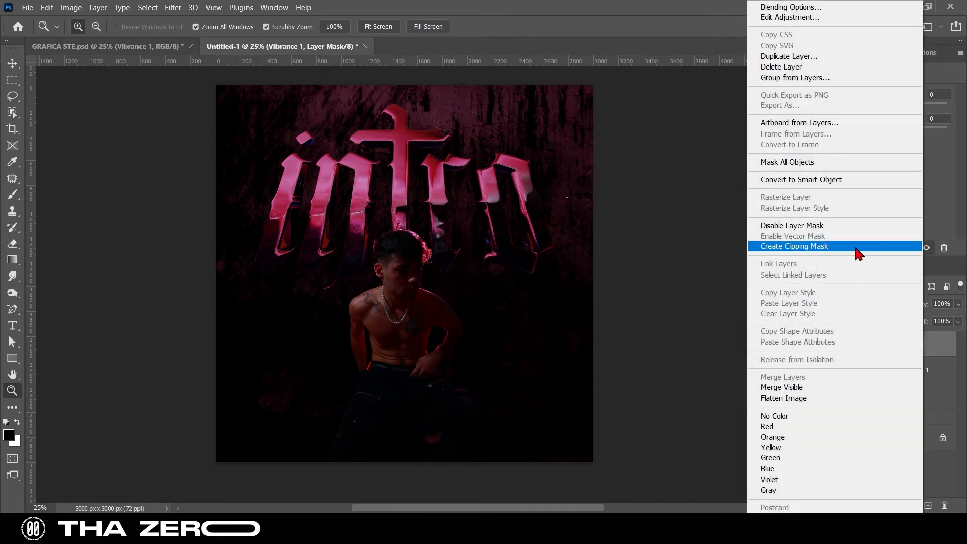
left_click(859, 251)
mouse_move(887, 132)
left_mouse_down()
mouse_move(869, 134)
mouse_move(896, 107)
mouse_move(878, 110)
mouse_move(885, 116)
mouse_move(871, 138)
left_mouse_up()
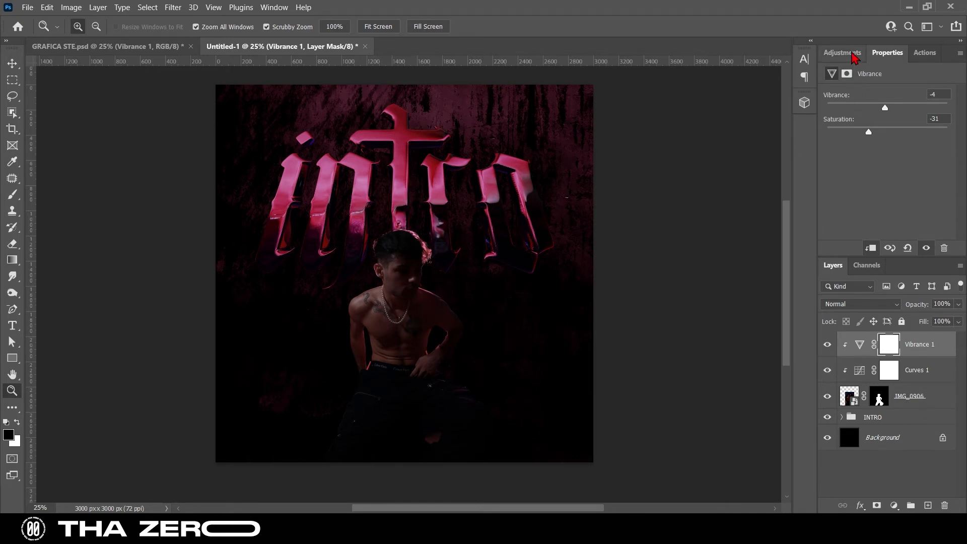
Add a Brightness/Contrast adjustment clipped to the portrait with brightness 60 and contrast -32
left_click(856, 54)
left_click(852, 81)
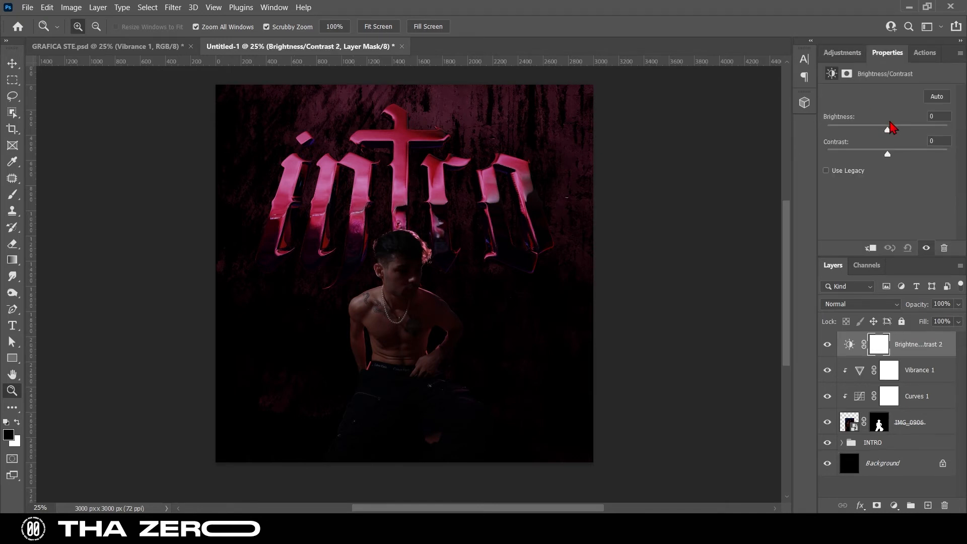
left_click_drag(888, 130, 848, 154)
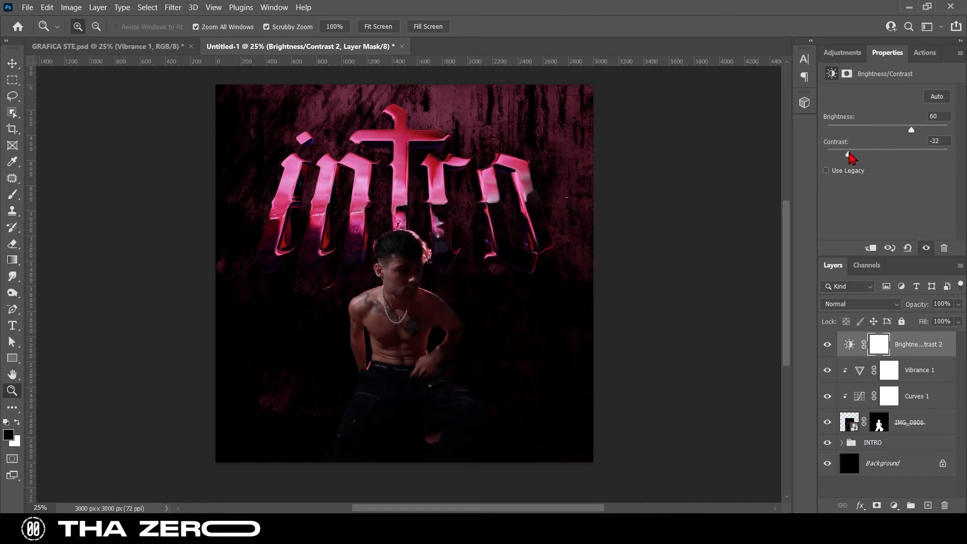
right_click(924, 349)
left_click(861, 252)
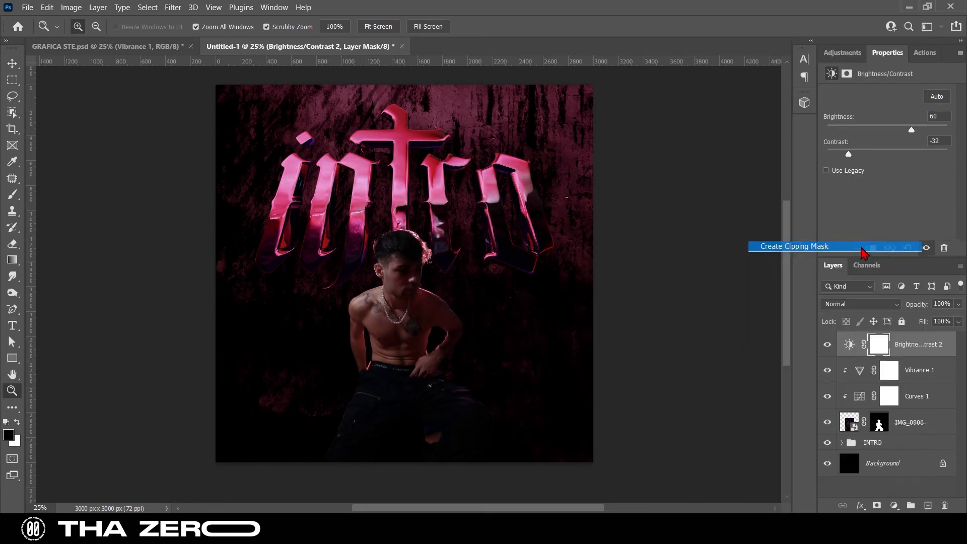
Raise the midtones and lower the highlights in the portrait's Curves 1 layer, and set Vibrance 1 to vibrance -10 and saturation -35
left_click(892, 373)
left_click(912, 400)
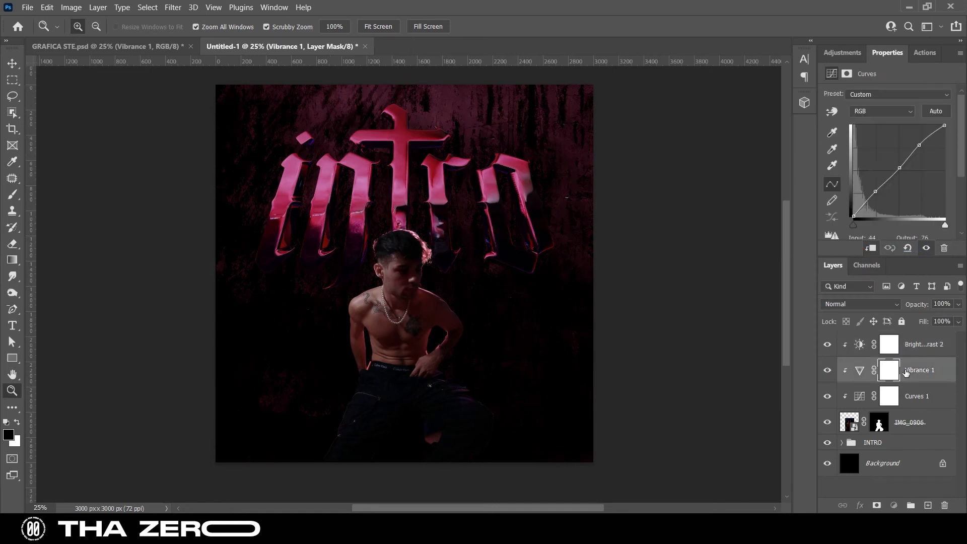
left_click_drag(918, 143, 877, 190)
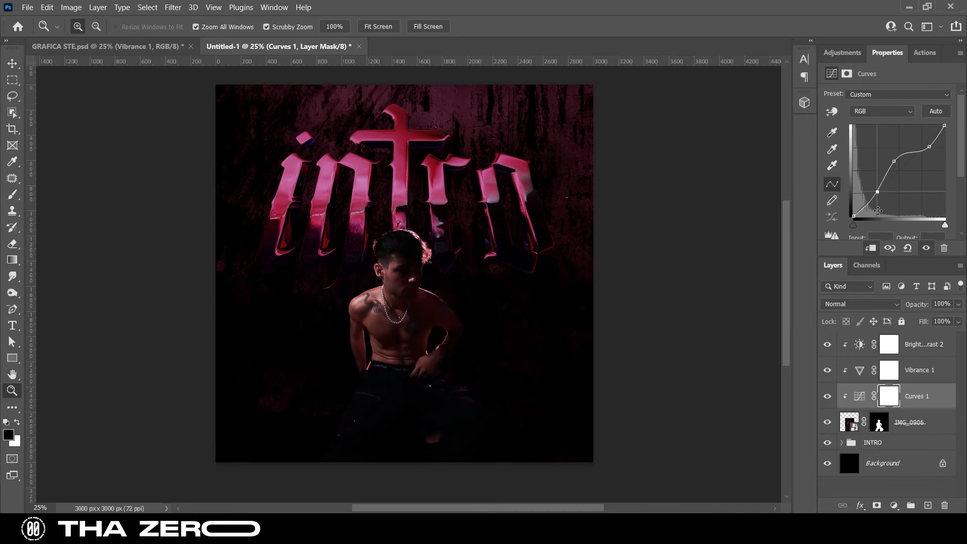
left_click(910, 374)
mouse_move(863, 132)
left_mouse_down()
mouse_move(884, 134)
mouse_move(870, 134)
mouse_move(898, 110)
mouse_move(882, 108)
mouse_move(867, 132)
left_mouse_up()
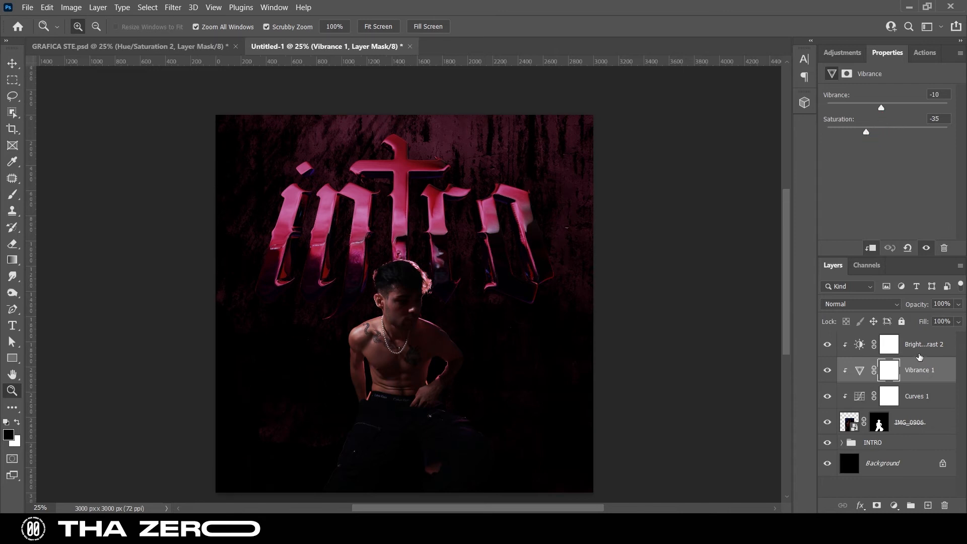
Add an unclipped Hue/Saturation adjustment above the portrait's Brightness/Contrast 2 layer and lower the saturation and lightness of its Magentas
left_click(915, 353)
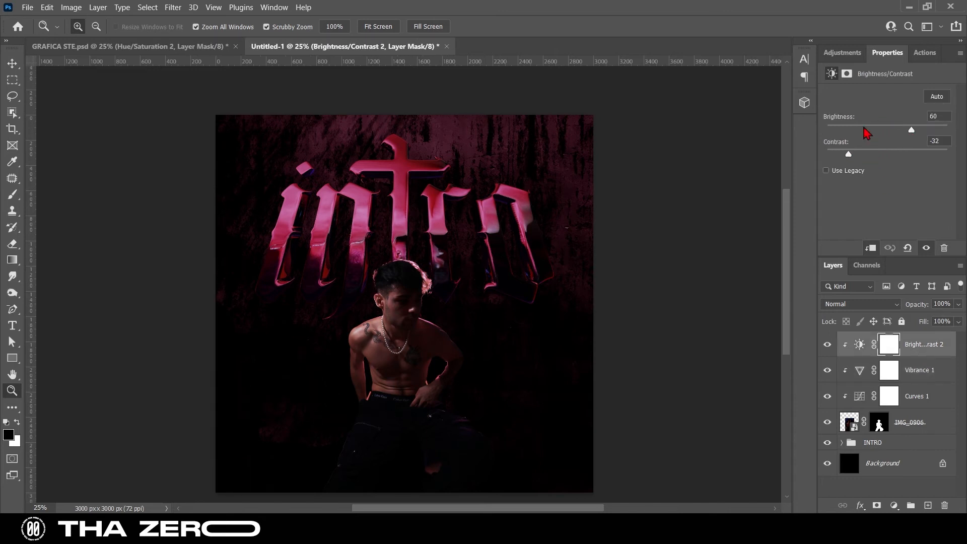
left_click(842, 52)
left_click(850, 99)
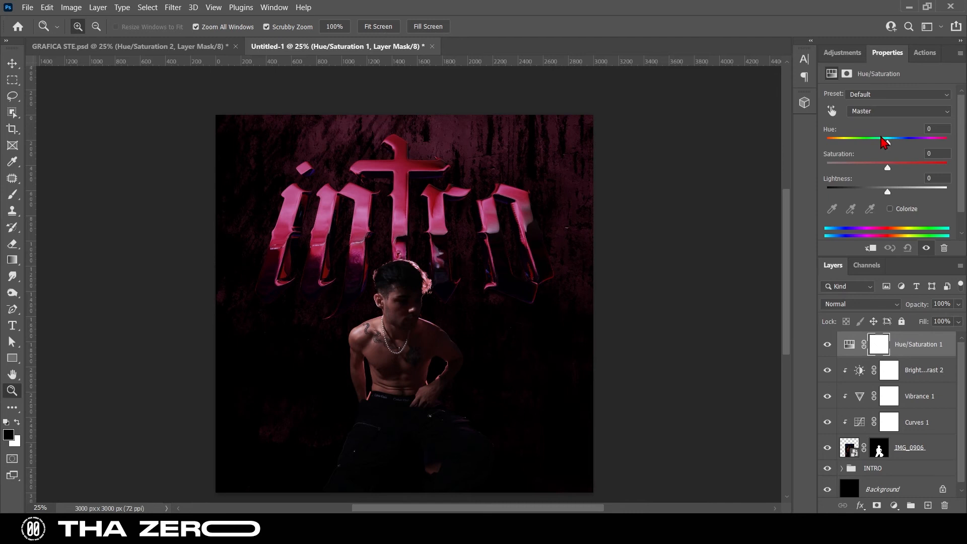
left_click_drag(888, 146, 886, 146)
left_click(885, 112)
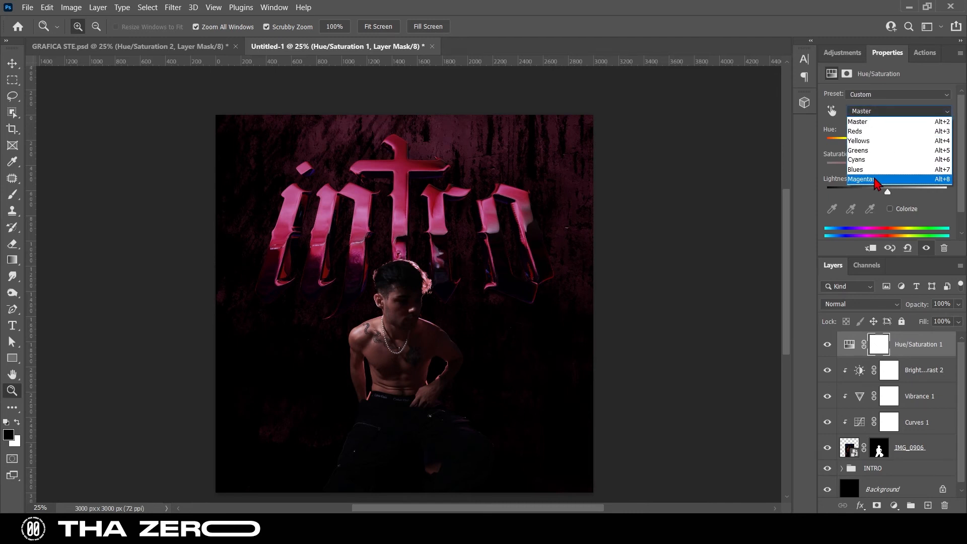
left_click(878, 182)
mouse_move(887, 166)
left_mouse_down()
mouse_move(856, 168)
mouse_move(874, 175)
left_mouse_up()
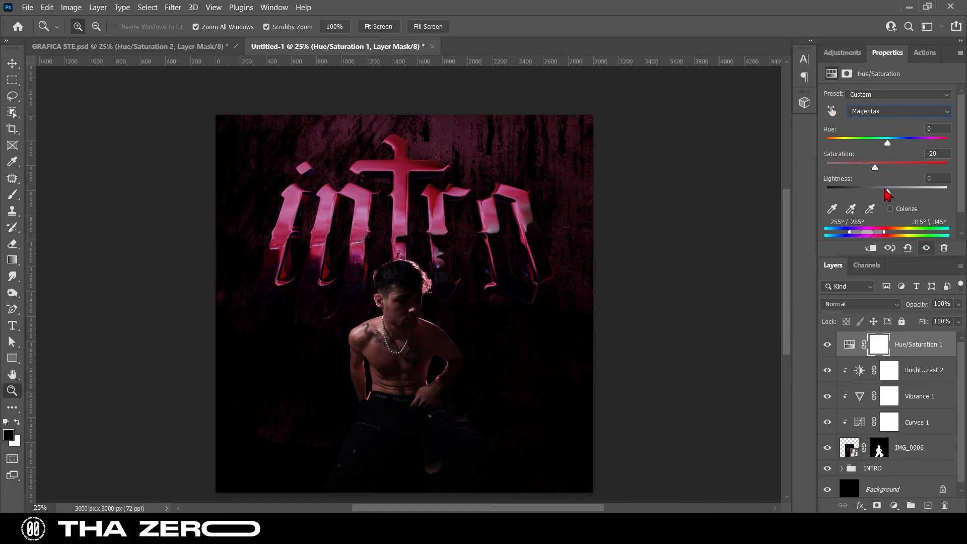
mouse_move(887, 196)
left_mouse_down()
mouse_move(875, 196)
mouse_move(908, 195)
mouse_move(875, 196)
left_mouse_up()
mouse_move(853, 173)
left_mouse_down()
mouse_move(839, 173)
mouse_move(859, 172)
left_mouse_up()
Set the Reds in the Hue/Saturation 1 layer to saturation -7 and lightness -13
left_click(879, 116)
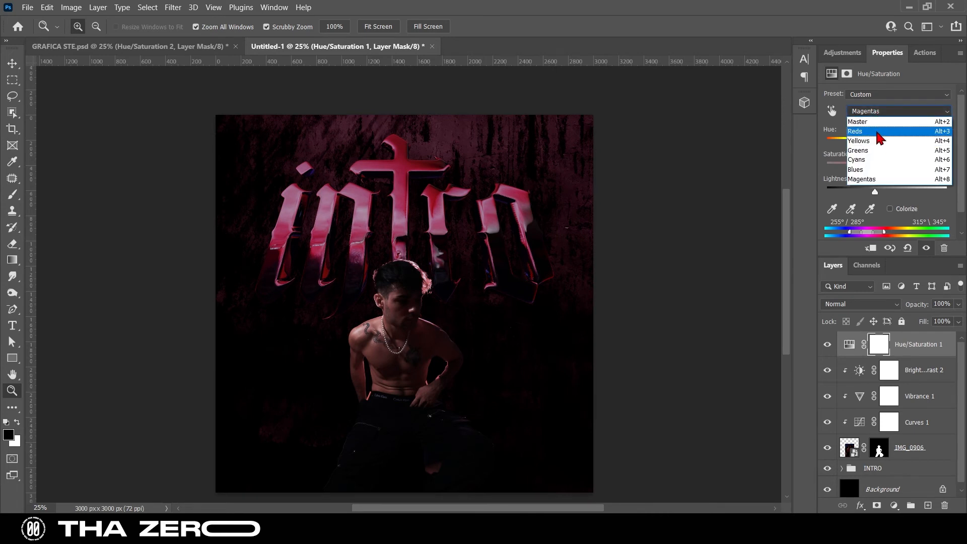
left_click(879, 142)
left_click_drag(887, 166, 879, 192)
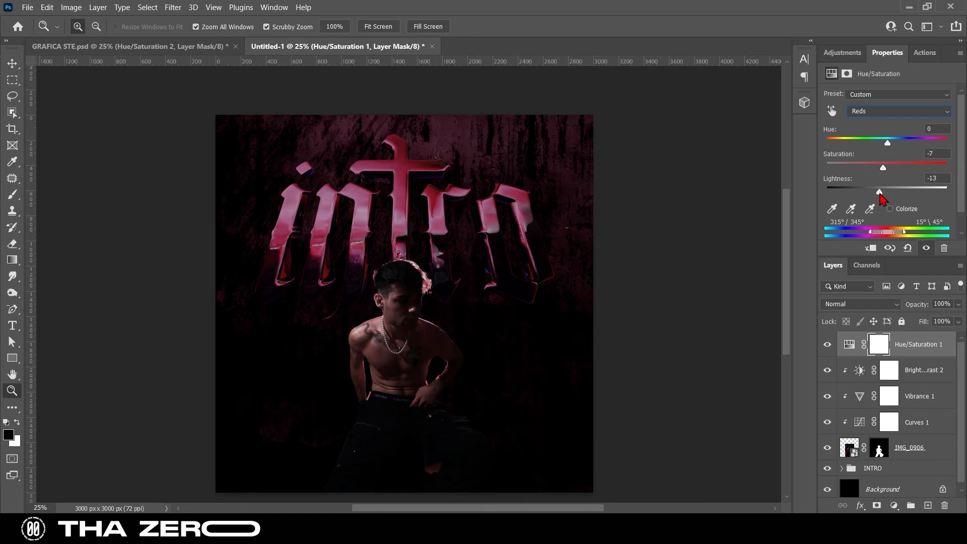
Add a Brightness/Contrast adjustment above Hue/Saturation 1 with brightness 38 and contrast 40
left_click(842, 53)
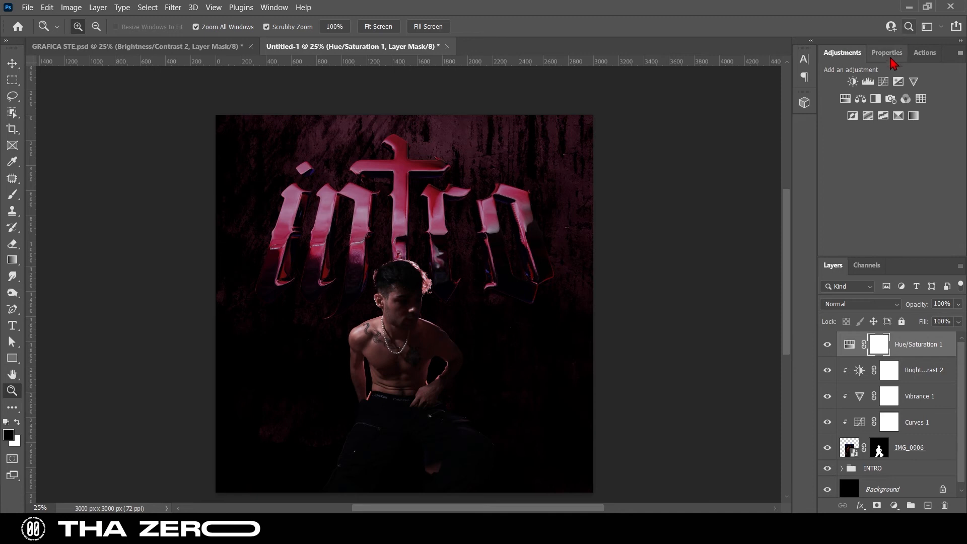
left_click(852, 81)
left_click_drag(893, 129, 919, 154)
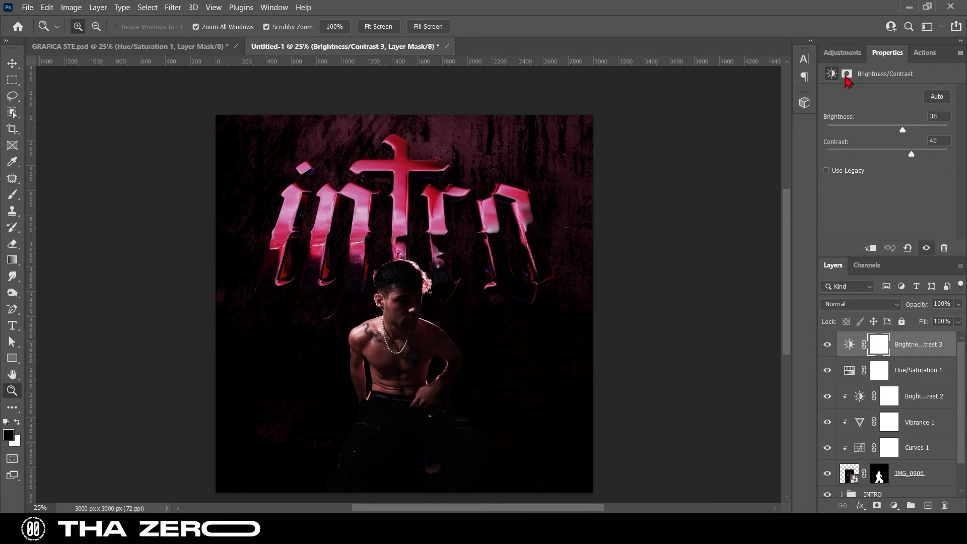
Add another Hue/Saturation adjustment at the top of the stack with hue +3, saturation +6 and lightness +1
left_click(842, 52)
left_click(852, 99)
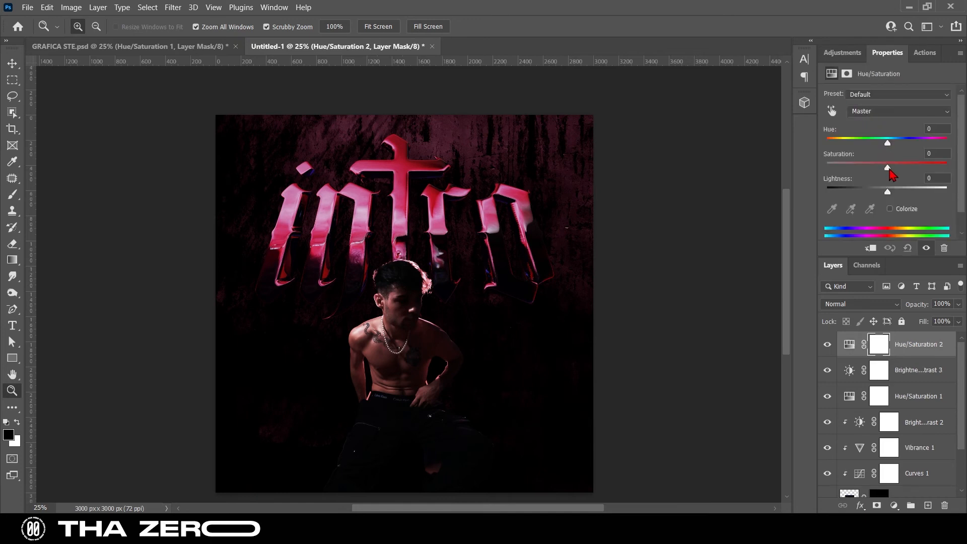
left_click_drag(895, 173, 890, 168)
left_click_drag(895, 146, 891, 146)
left_click_drag(888, 192, 887, 192)
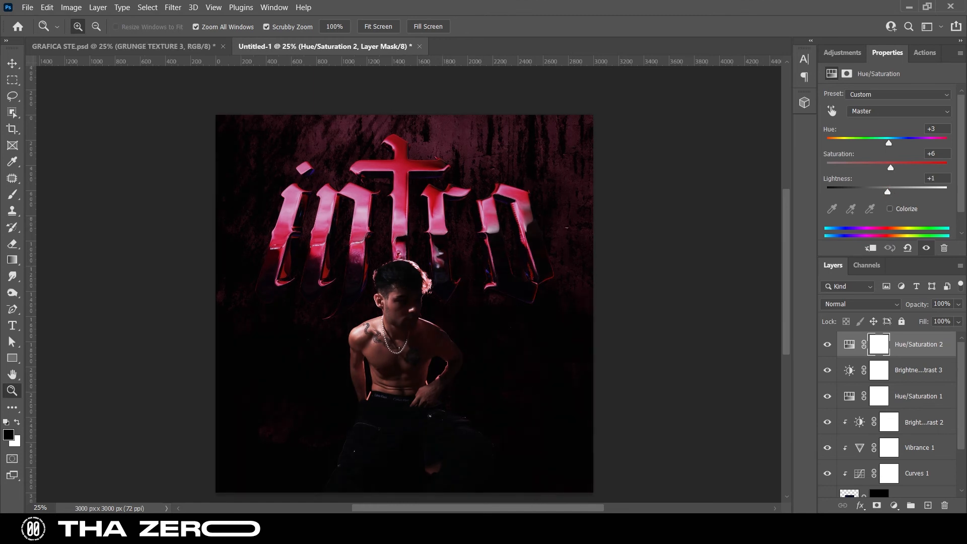
Place GRUNGE TEXTURE 3 from the GRUNGE TEXTURE PACK - THAZERO folder in MATERIALS onto the artwork
left_click(644, 466)
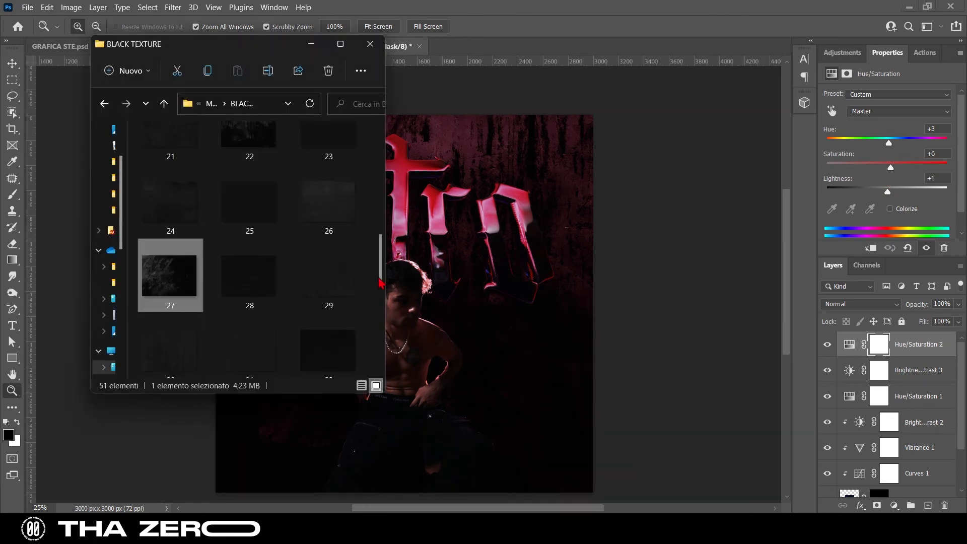
left_click(104, 103)
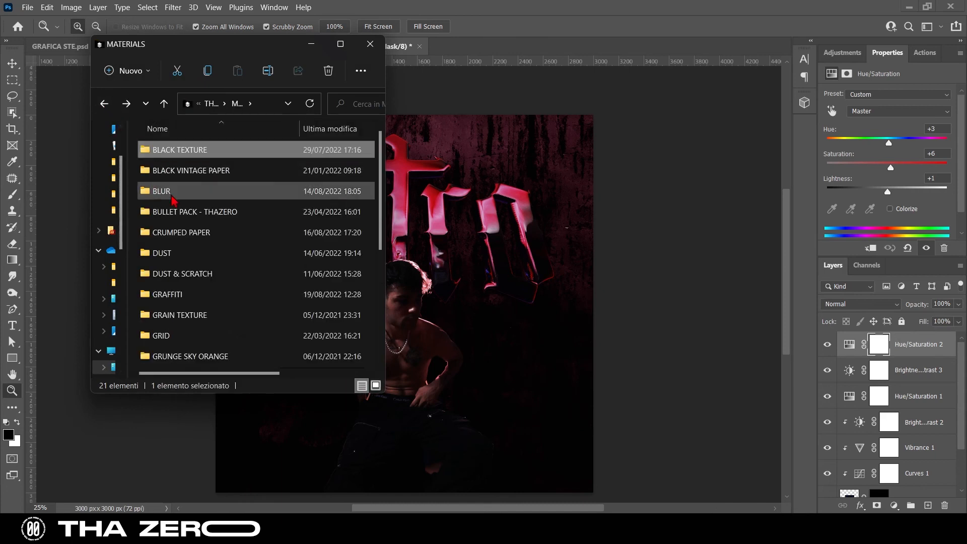
double_click(190, 273)
scroll(295, 276, "down", 3)
scroll(295, 277, "up", 3)
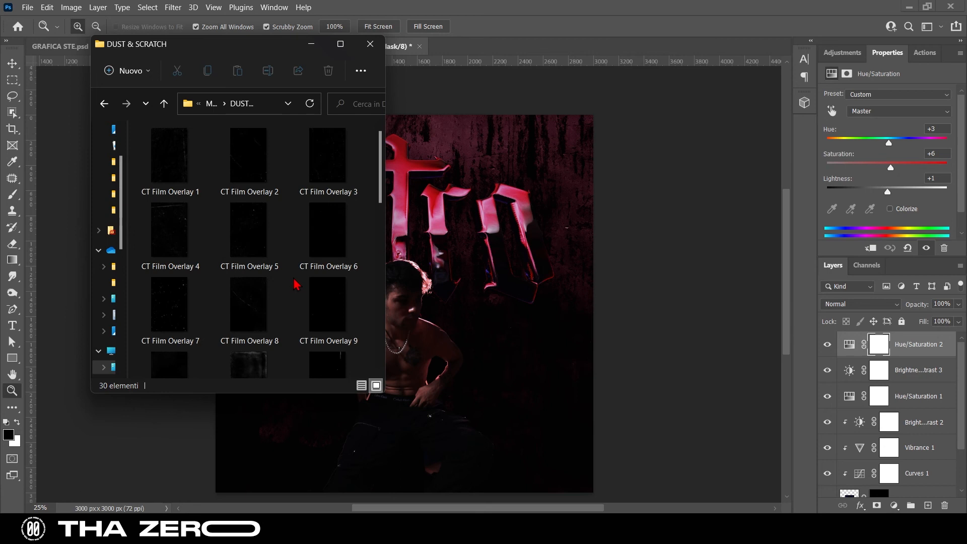
left_click(104, 103)
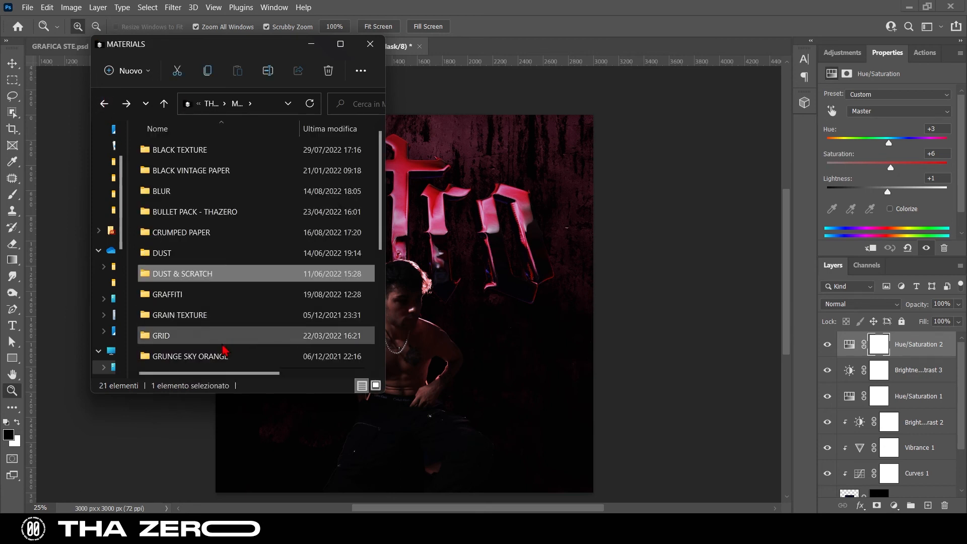
scroll(222, 343, "down", 1)
double_click(225, 316)
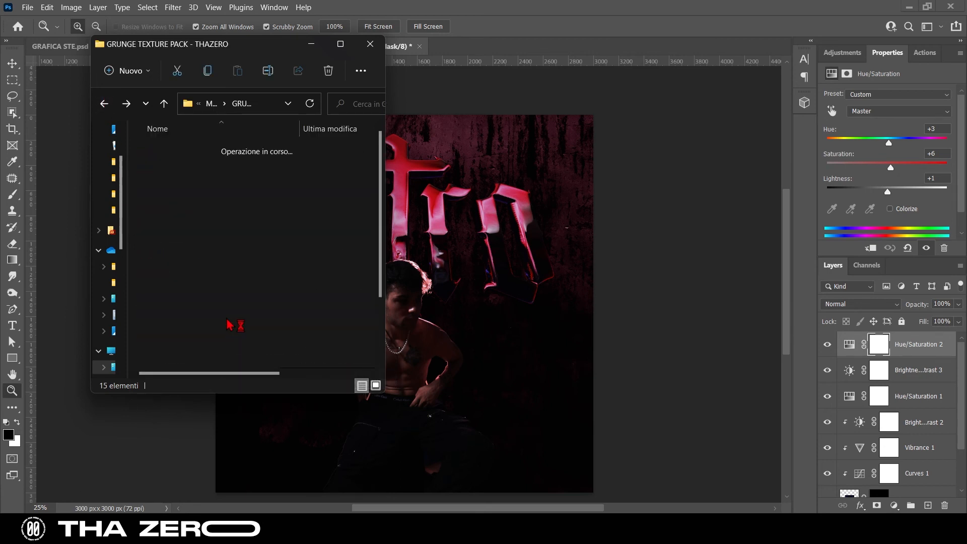
left_click_drag(322, 163, 452, 278)
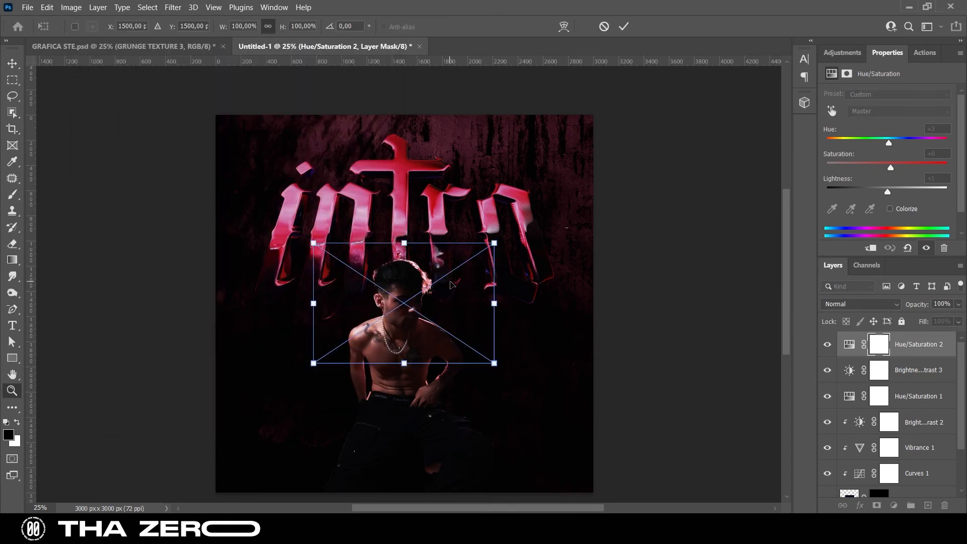
Scale GRUNGE TEXTURE 3 to 312.5% so it covers the whole canvas and set its blend mode to Screen
left_click_drag(404, 237, 404, 115)
scroll(429, 301, "down", 2)
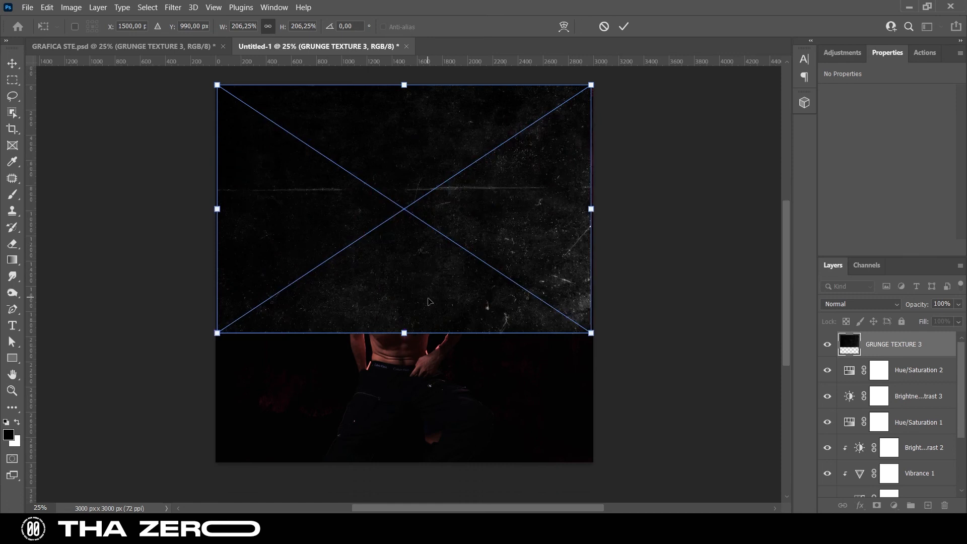
left_click_drag(406, 332, 404, 461)
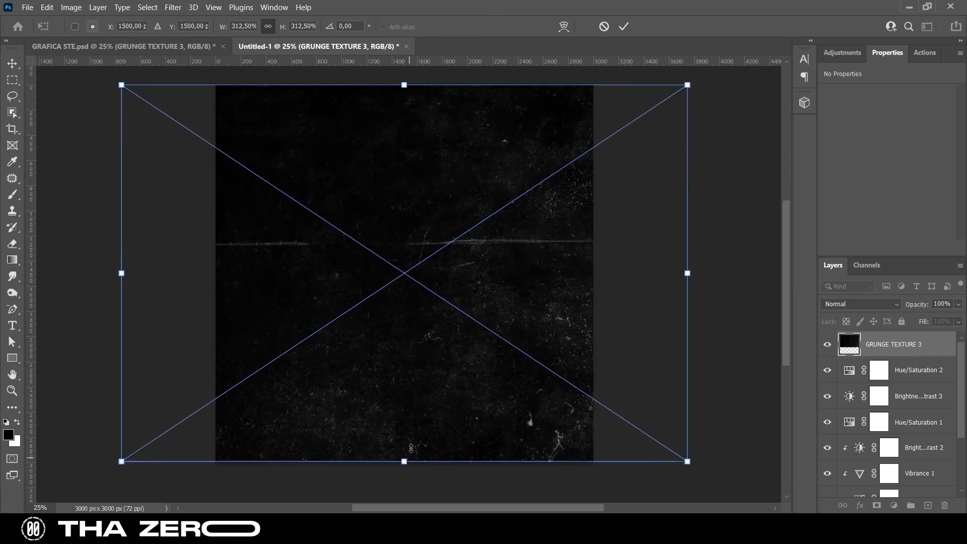
key("Return")
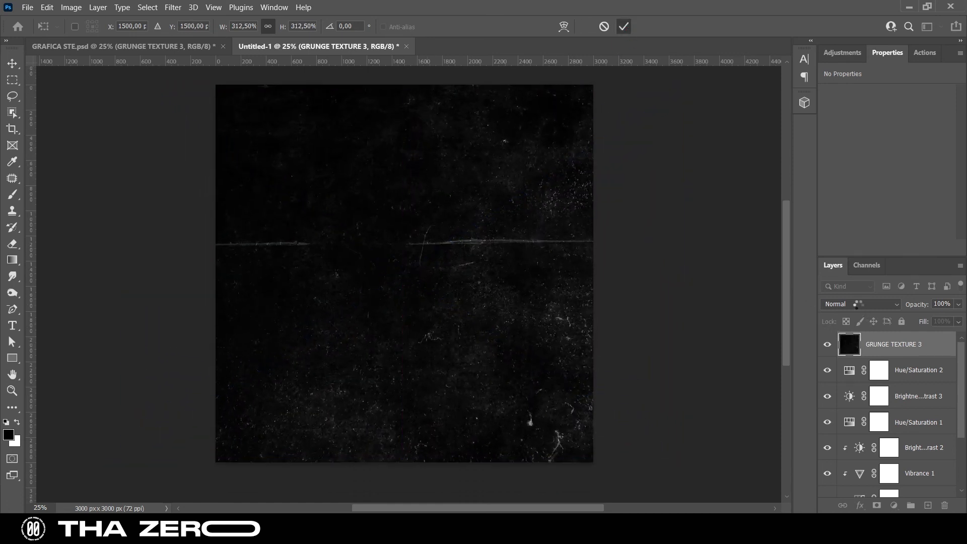
left_click(860, 304)
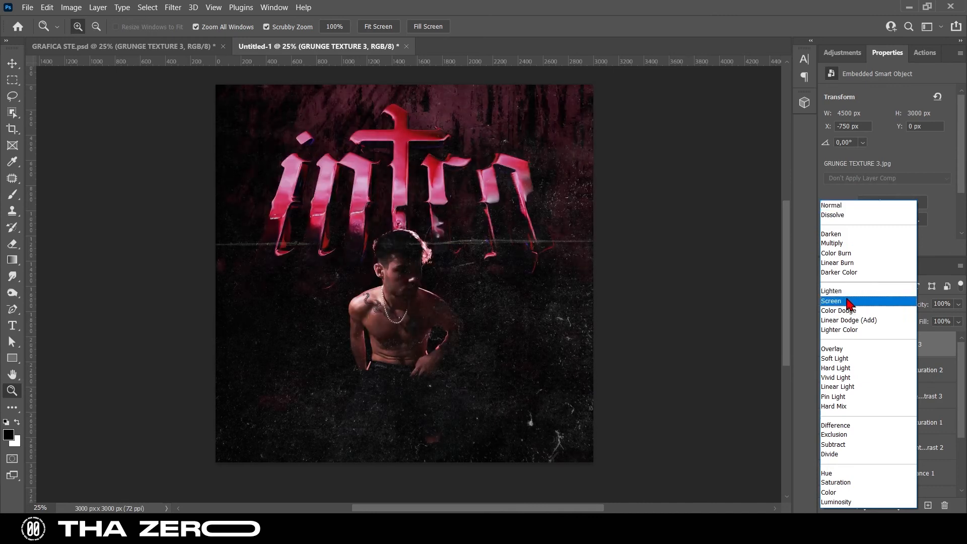
left_click(849, 300)
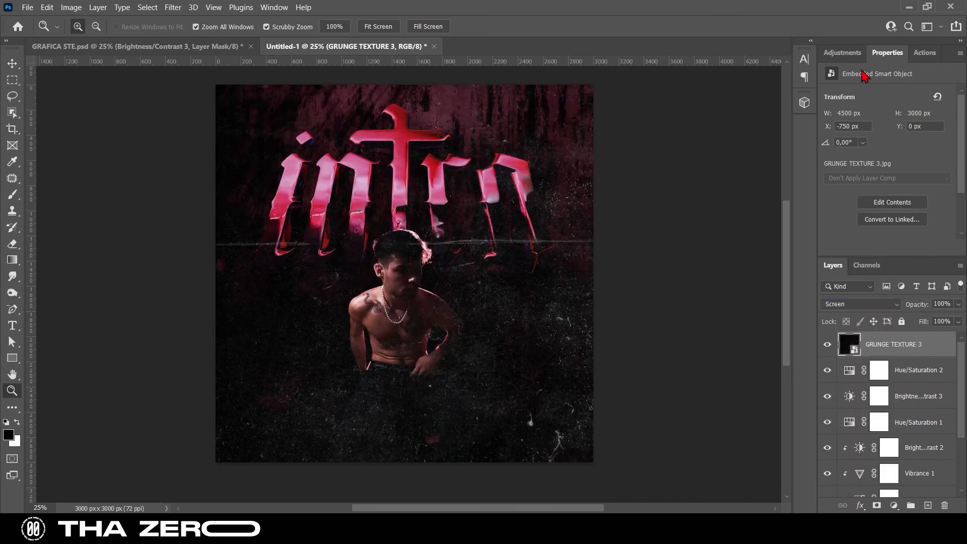
Add a Brightness/Contrast adjustment clipped to GRUNGE TEXTURE 3 with brightness -103 and contrast 33
left_click(842, 52)
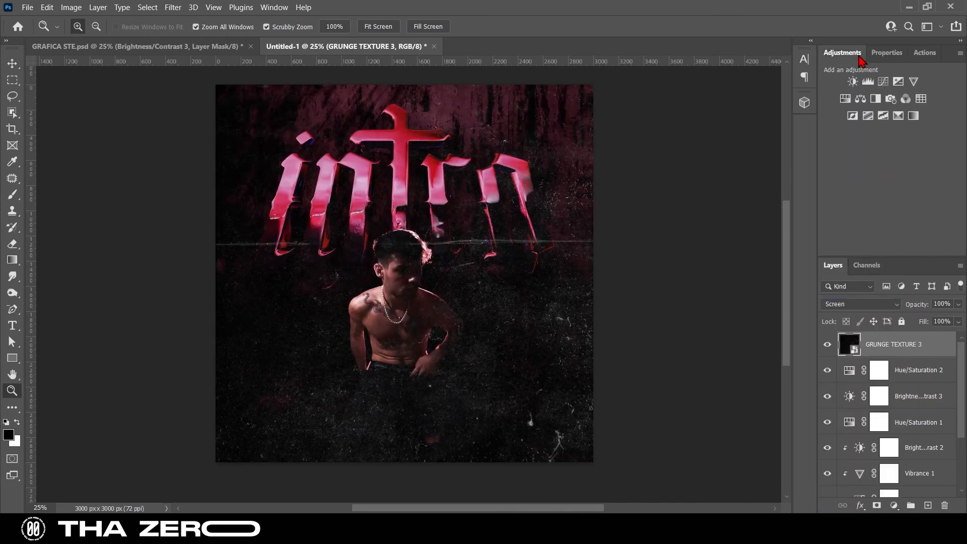
left_click(856, 84)
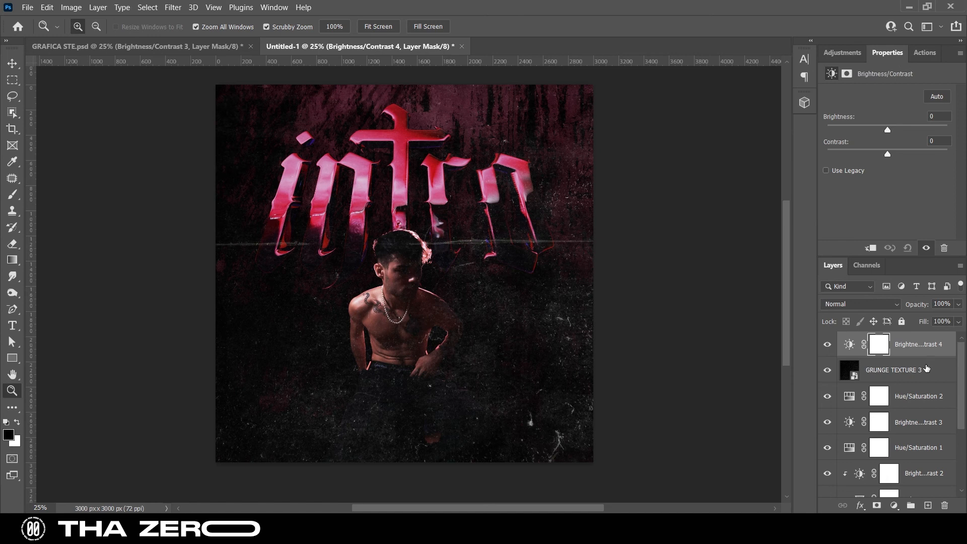
right_click(926, 352)
left_click(823, 246)
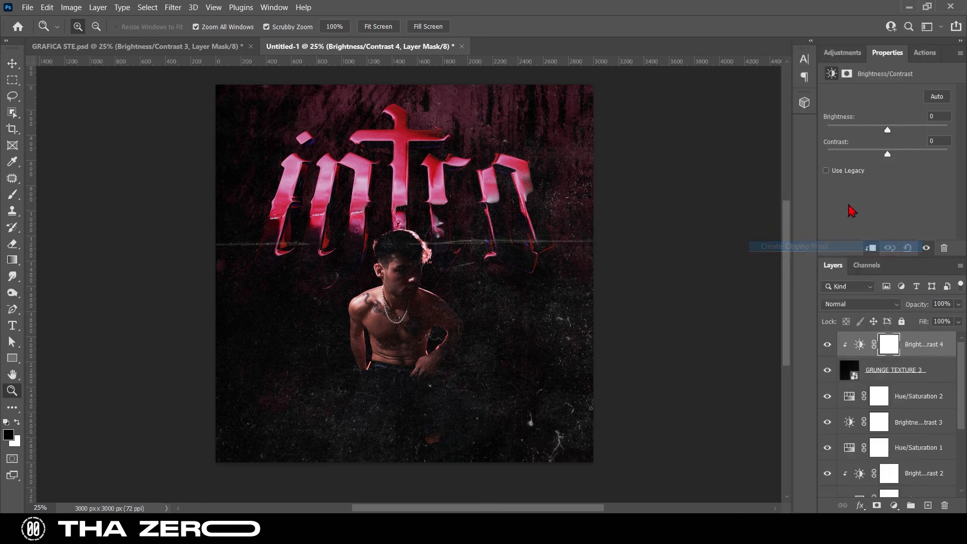
left_click_drag(888, 131, 945, 155)
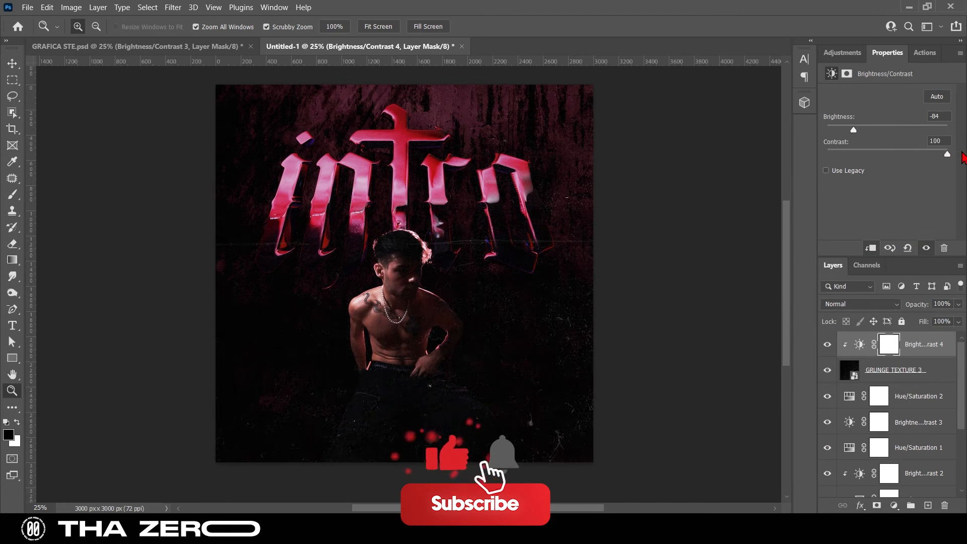
left_click_drag(853, 130, 869, 126)
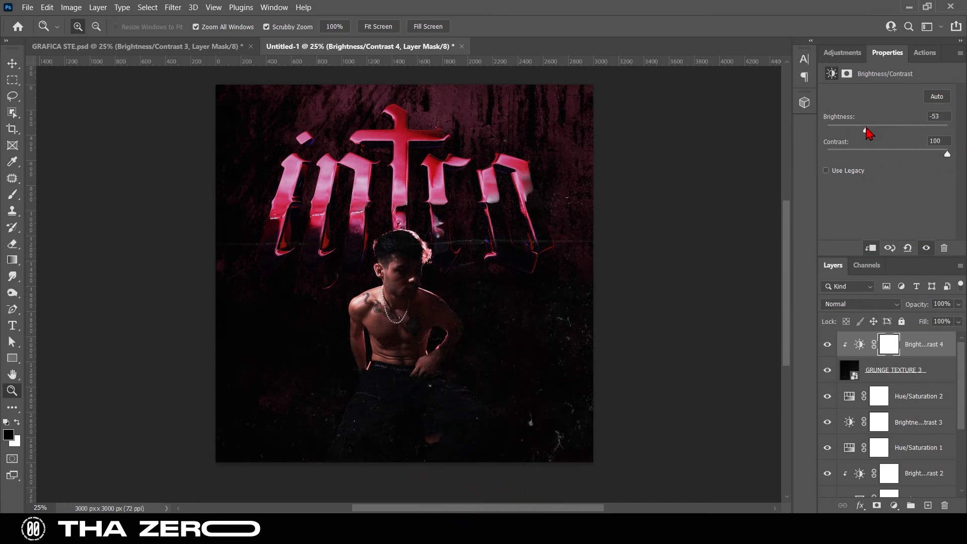
left_click_drag(946, 153, 929, 161)
left_click_drag(866, 130, 860, 130)
scroll(880, 405, "down", 1)
scroll(881, 405, "up", 1)
mouse_move(925, 154)
left_mouse_down()
mouse_move(873, 154)
mouse_move(906, 155)
left_mouse_up()
mouse_move(855, 131)
left_mouse_down()
mouse_move(838, 132)
mouse_move(846, 132)
left_mouse_up()
Expand the INTRO group and select the intro lettering layer inside it
scroll(900, 449, "down", 3)
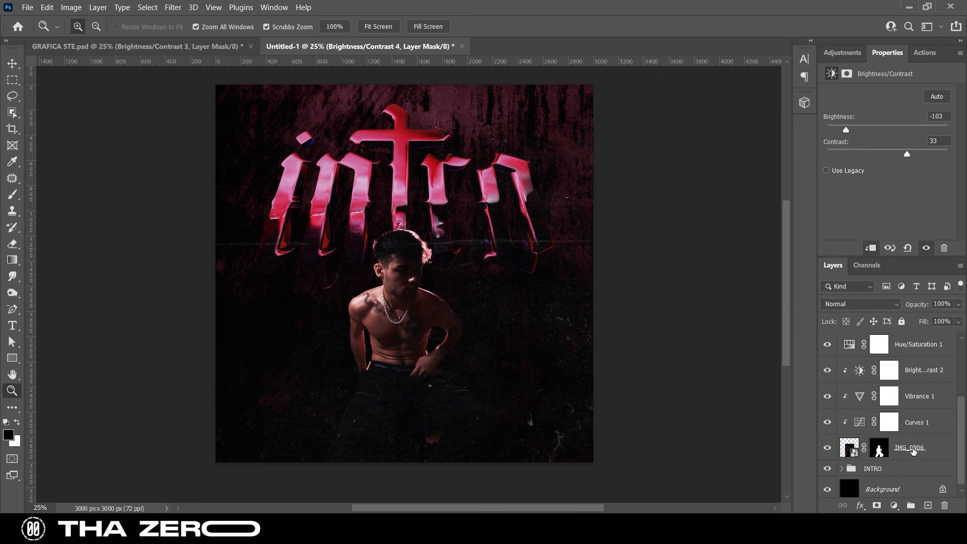
scroll(909, 451, "down", 1)
left_click(843, 464)
scroll(913, 429, "down", 4)
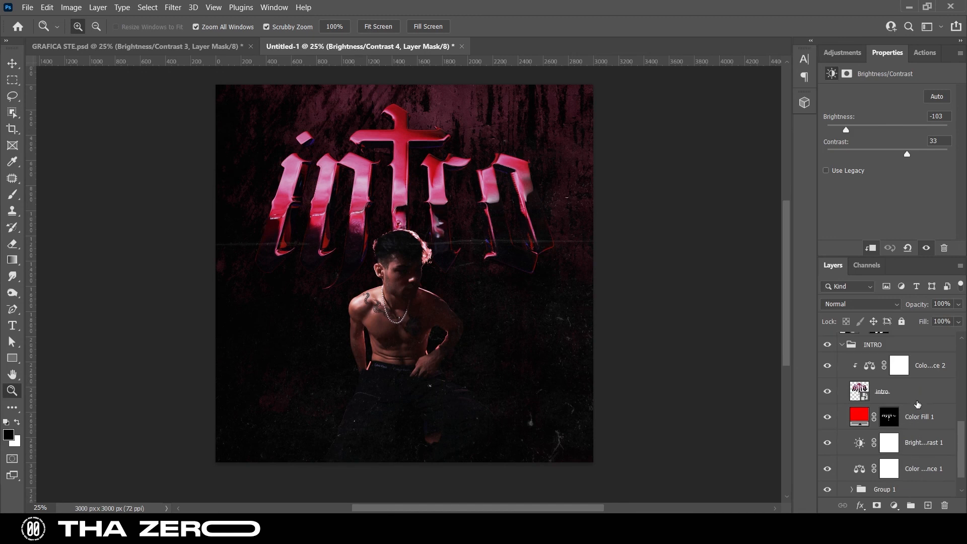
left_click(918, 401)
left_click(842, 52)
left_click(913, 81)
mouse_move(888, 108)
left_mouse_down()
mouse_move(846, 112)
mouse_move(879, 110)
left_mouse_up()
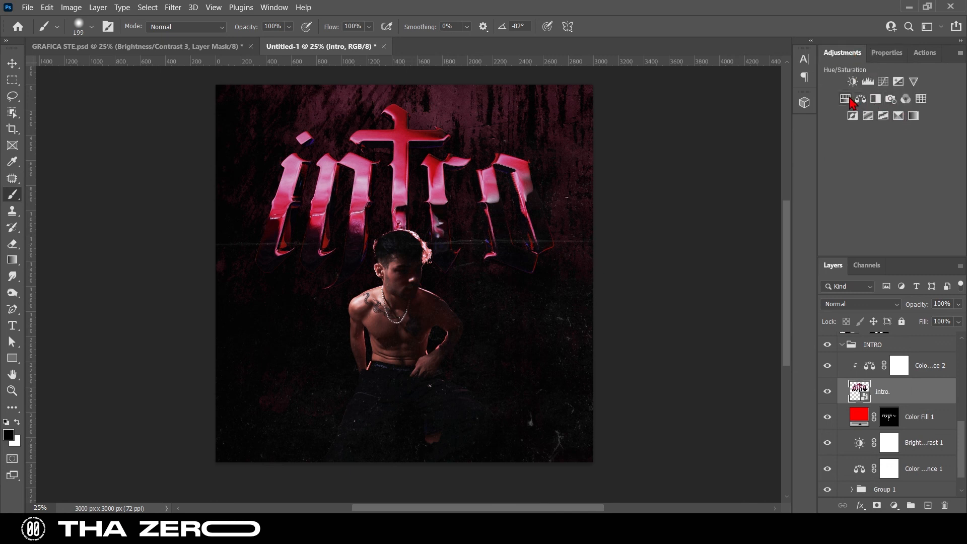
Add a Hue/Saturation adjustment clipped to the intro lettering, with its Magentas at saturation -100 and lightness +5
left_click(847, 99)
left_click(887, 118)
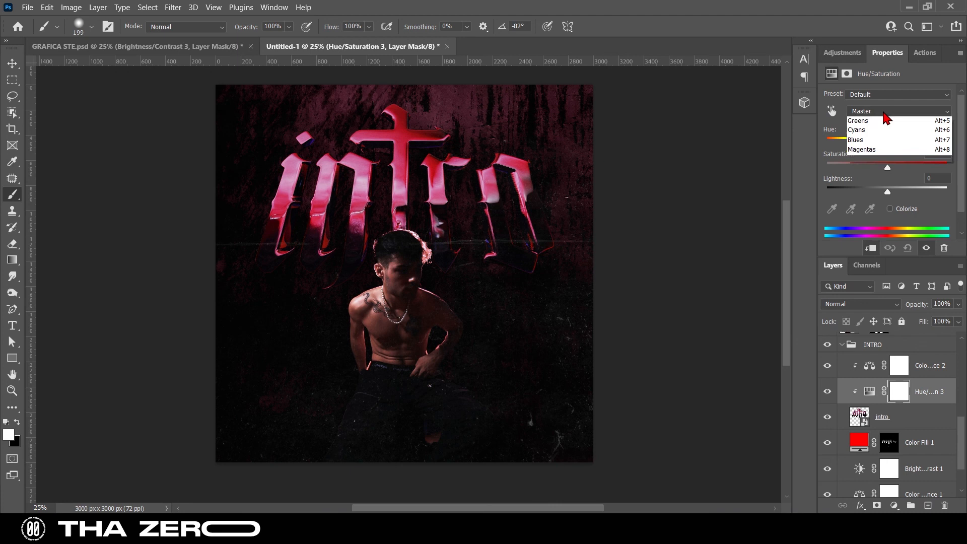
left_click(885, 183)
left_click_drag(888, 168, 788, 173)
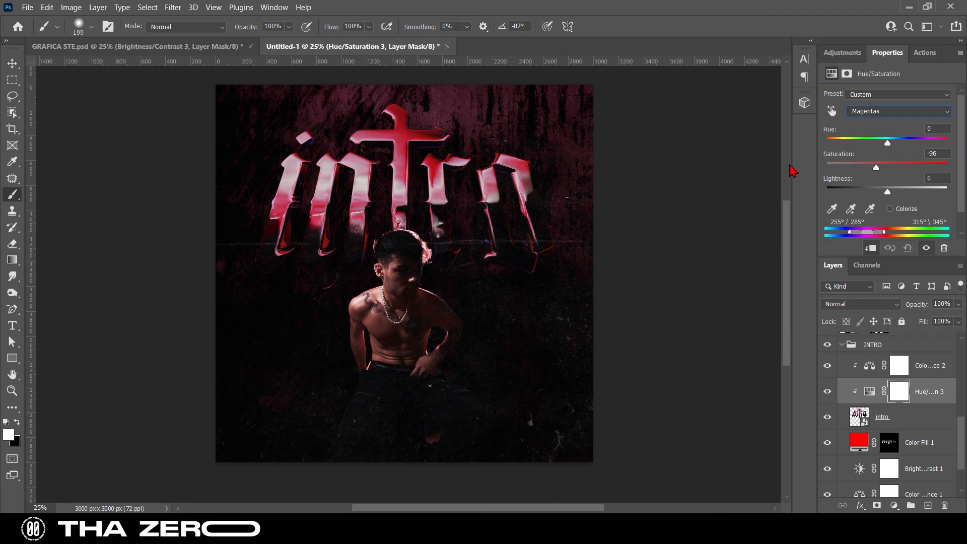
mouse_move(890, 191)
left_mouse_down()
mouse_move(860, 198)
mouse_move(927, 205)
mouse_move(877, 209)
mouse_move(891, 200)
left_mouse_up()
Set the Blues in the lettering's Hue/Saturation adjustment to saturation -100 and lower their lightness
left_click(885, 117)
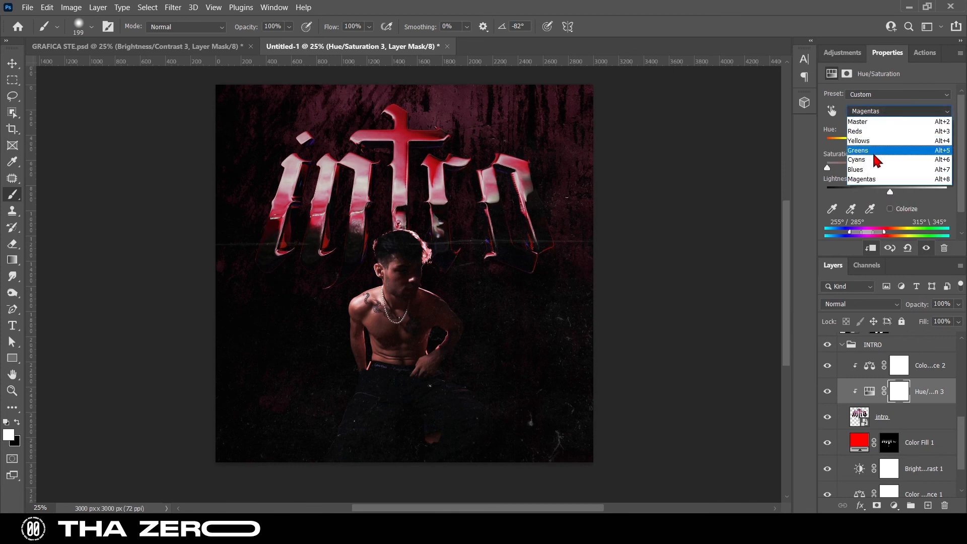
left_click(881, 169)
left_click_drag(881, 169, 812, 167)
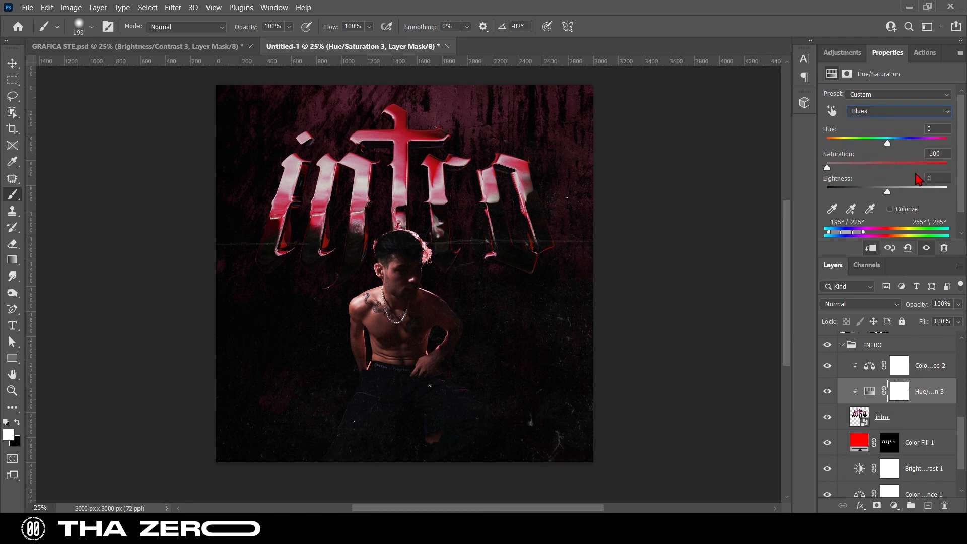
left_click_drag(891, 191, 880, 196)
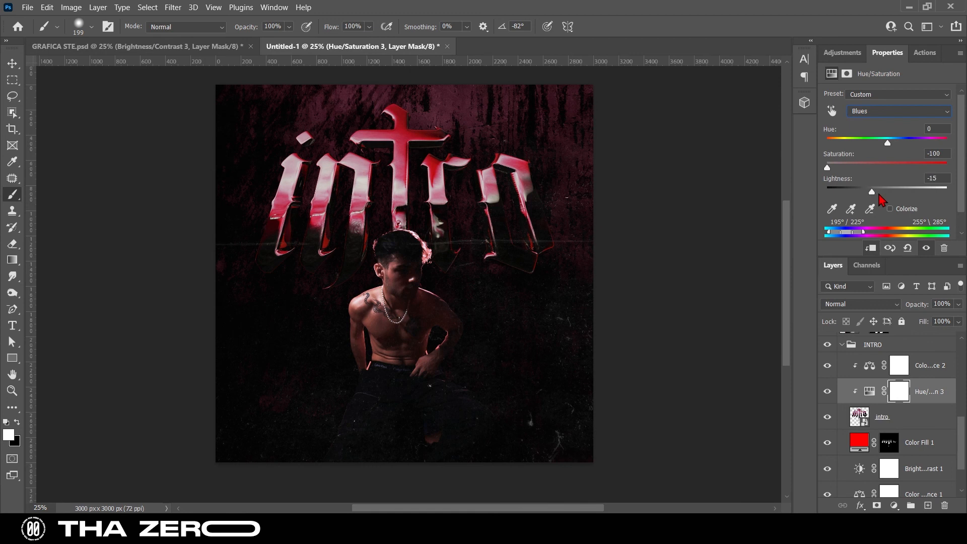
Set the Magentas in the lettering's Hue/Saturation adjustment to hue +25 and saturation -14
left_click(890, 112)
left_click(875, 180)
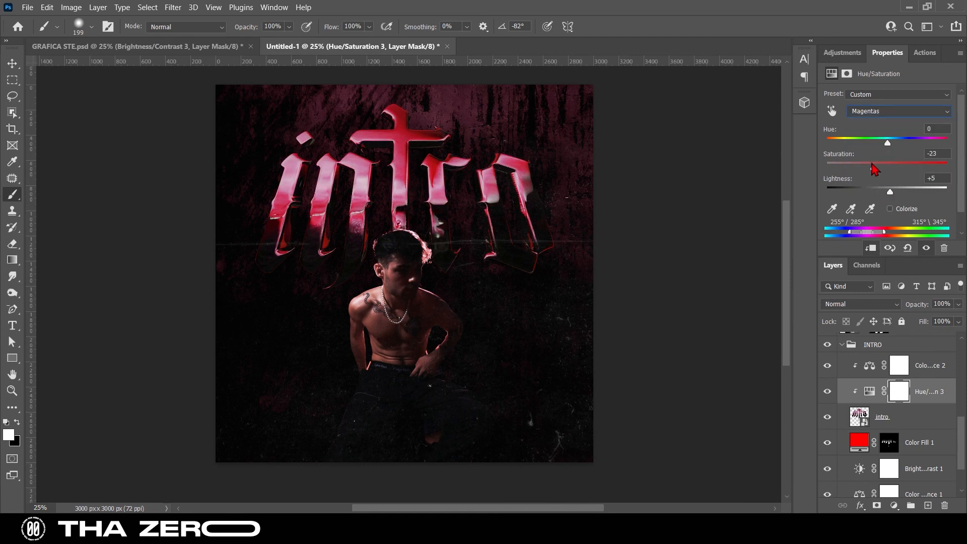
left_click_drag(865, 170, 893, 144)
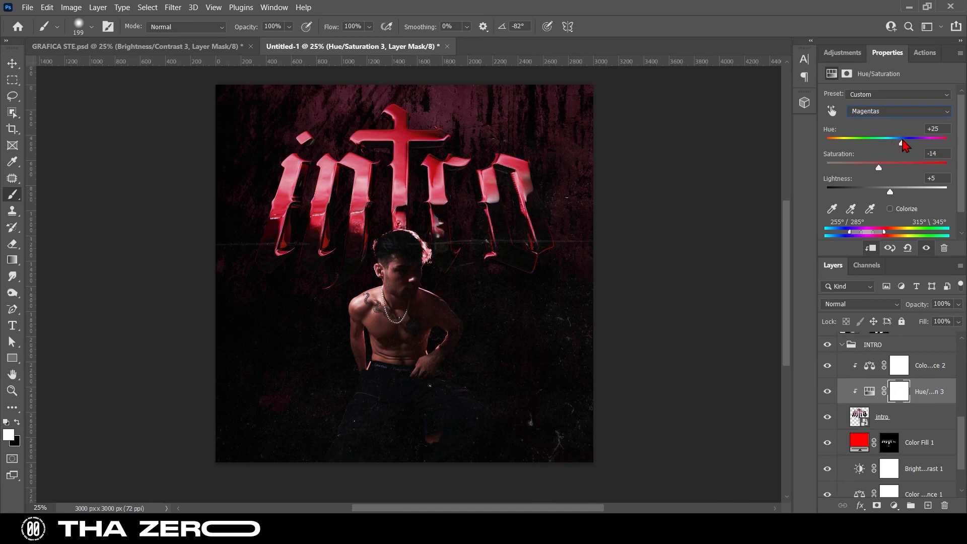
Set the brightness of the portrait's clipped Brightness/Contrast 2 layer to 26
scroll(902, 418, "up", 5)
left_click(922, 420)
left_click(924, 396)
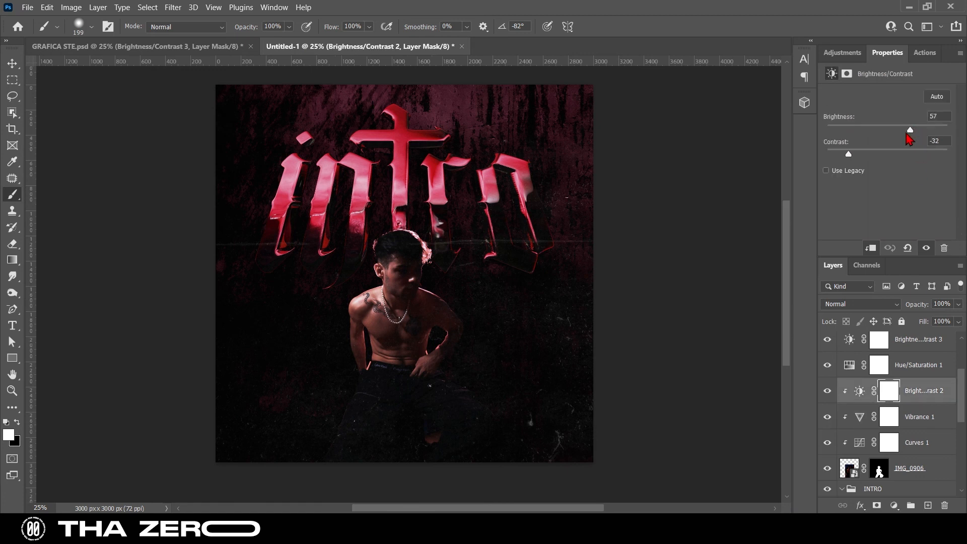
left_click_drag(907, 134, 901, 135)
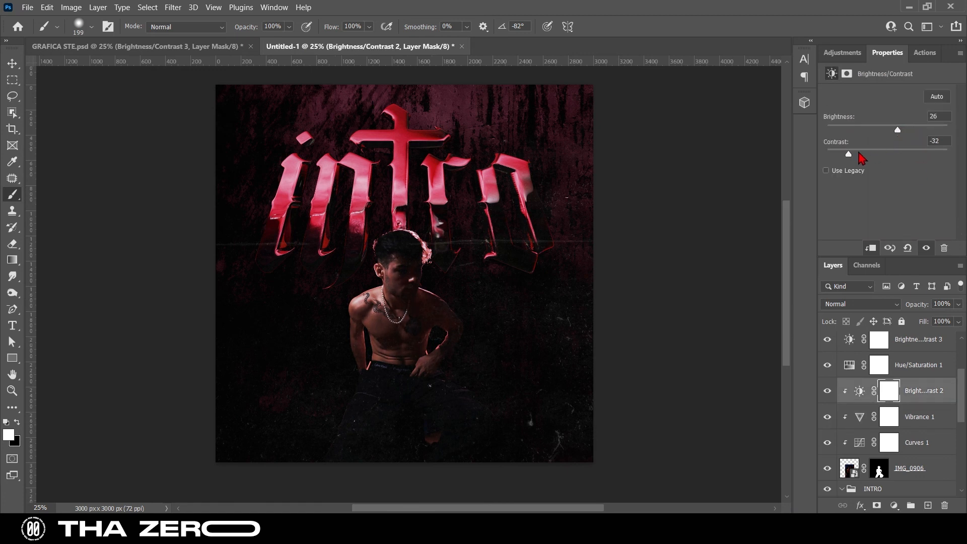